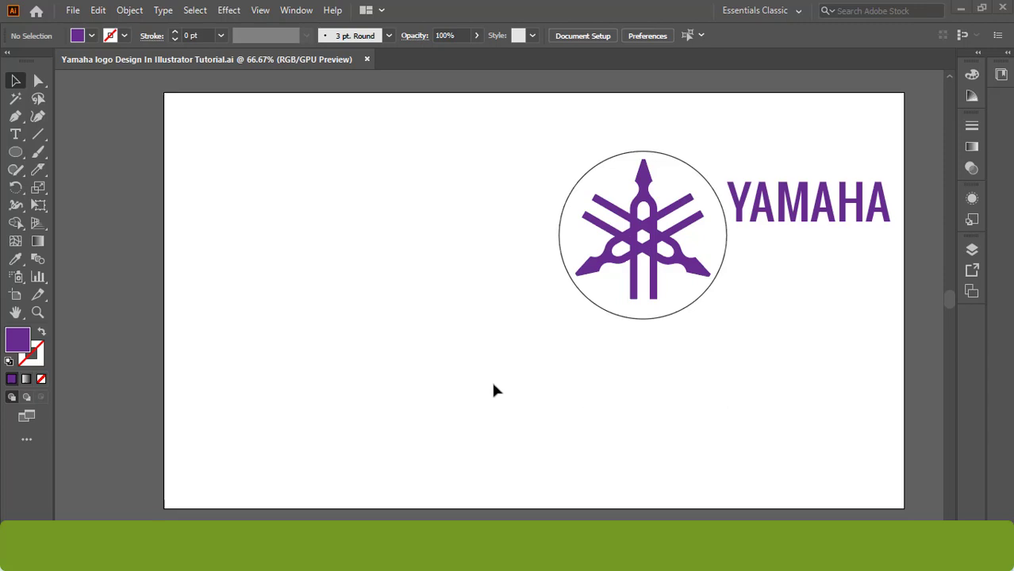
Step: Ungroup the logo, separating the YAMAHA wordmark, the circle and the three forks
drag(508, 325, 487, 323)
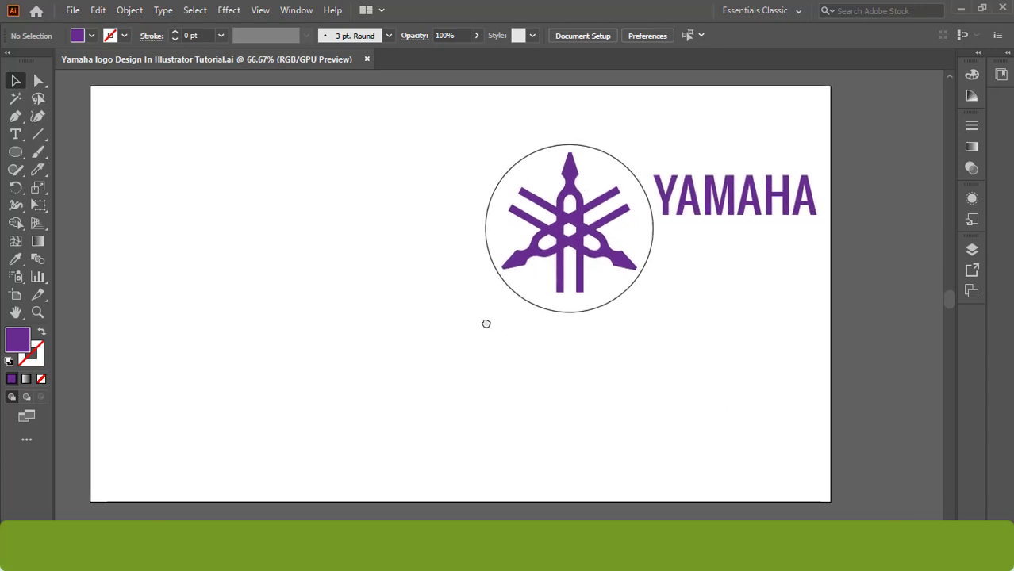
click(580, 258)
right_click(584, 255)
click(585, 374)
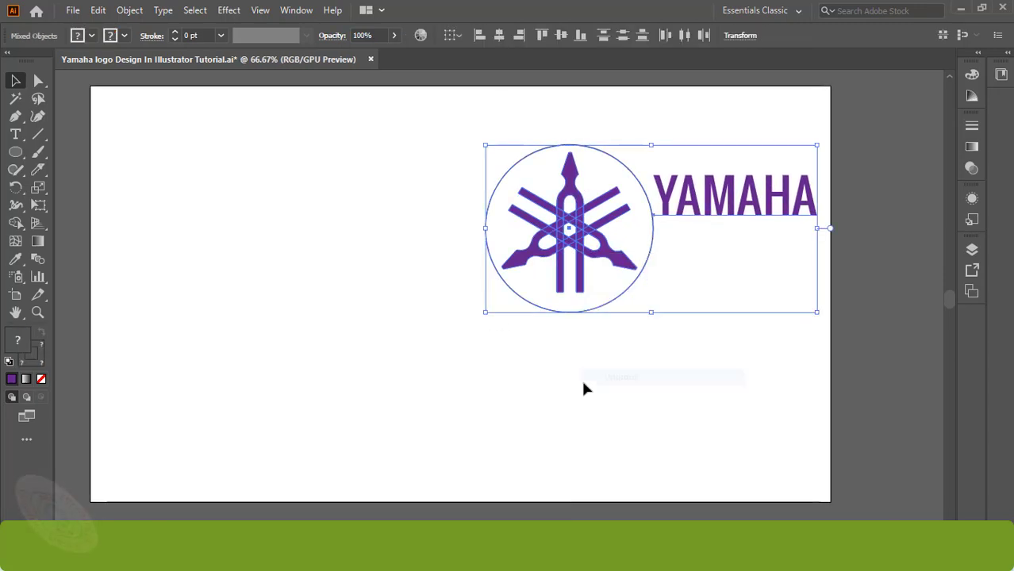
click(582, 288)
right_click(584, 287)
click(609, 404)
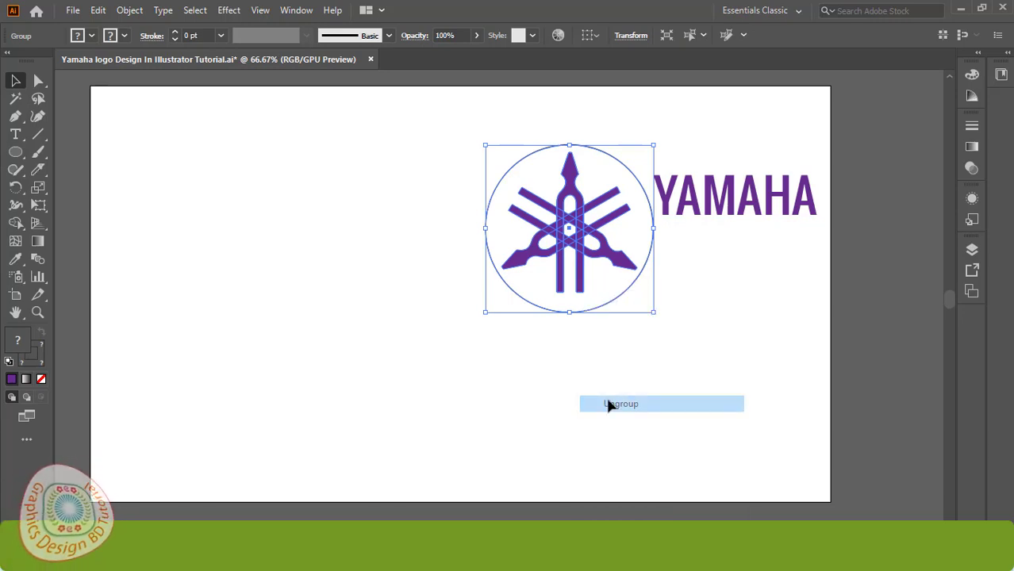
click(580, 315)
click(583, 273)
right_click(580, 274)
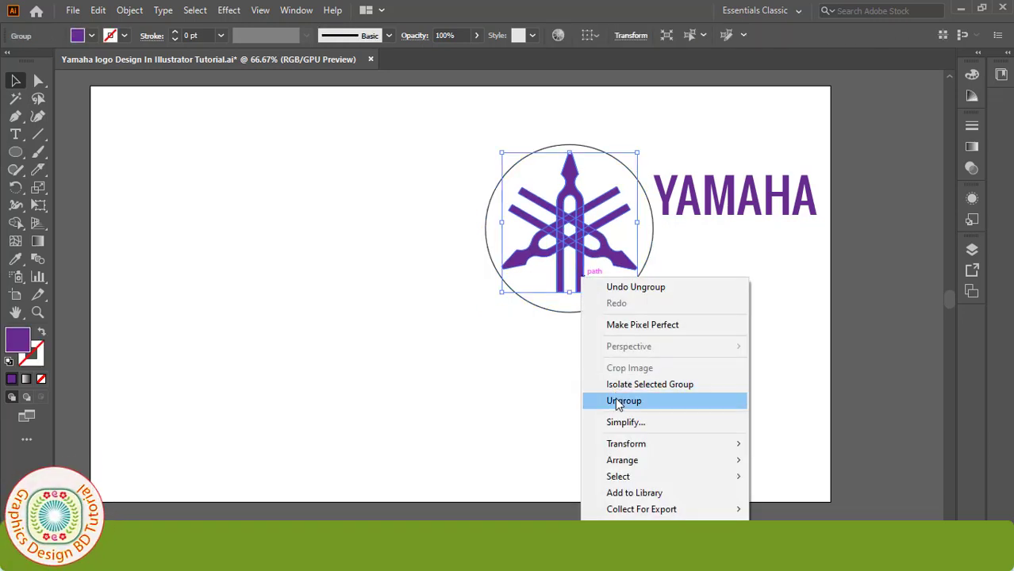
click(595, 401)
click(584, 382)
Step: Break apart the vertical fork and move the three forks out around the circle
click(575, 275)
right_click(576, 275)
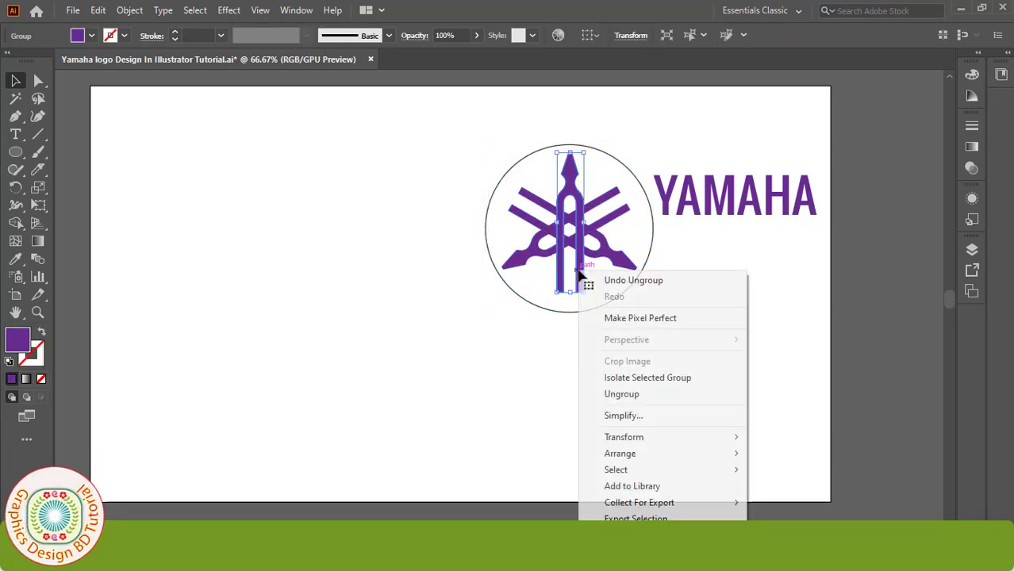
click(623, 395)
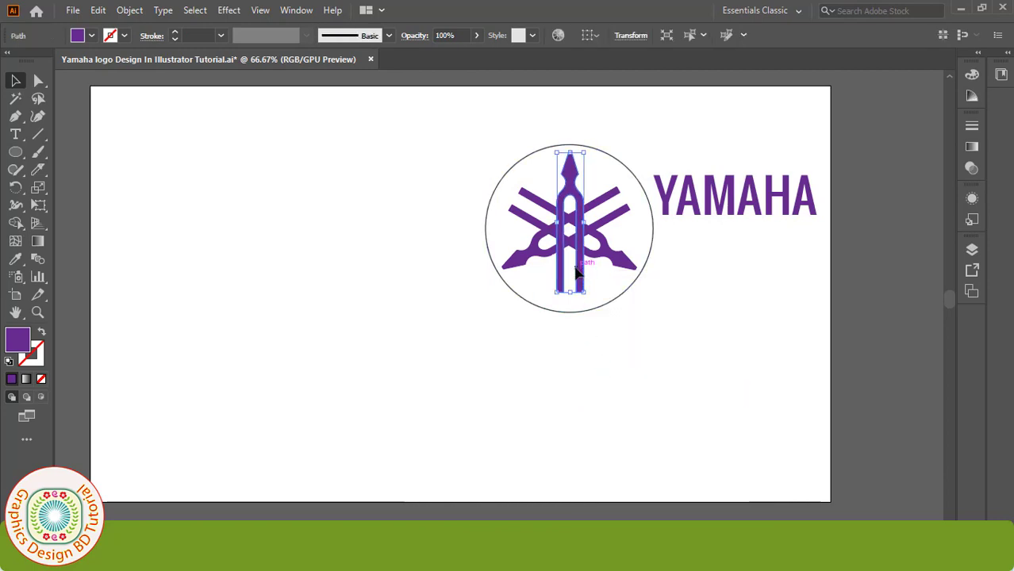
drag(577, 273, 456, 263)
drag(536, 356, 510, 404)
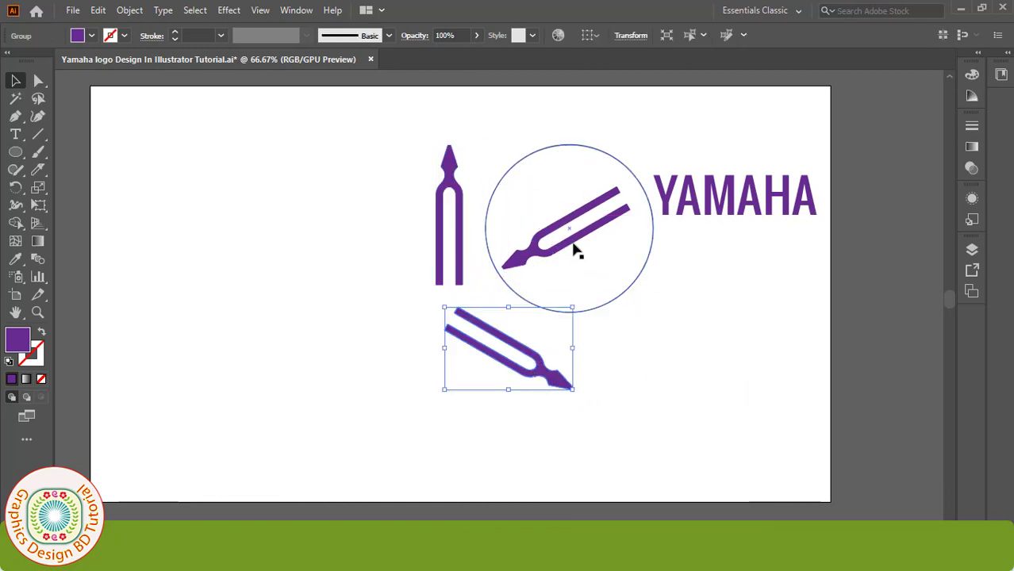
drag(722, 272, 722, 274)
click(712, 359)
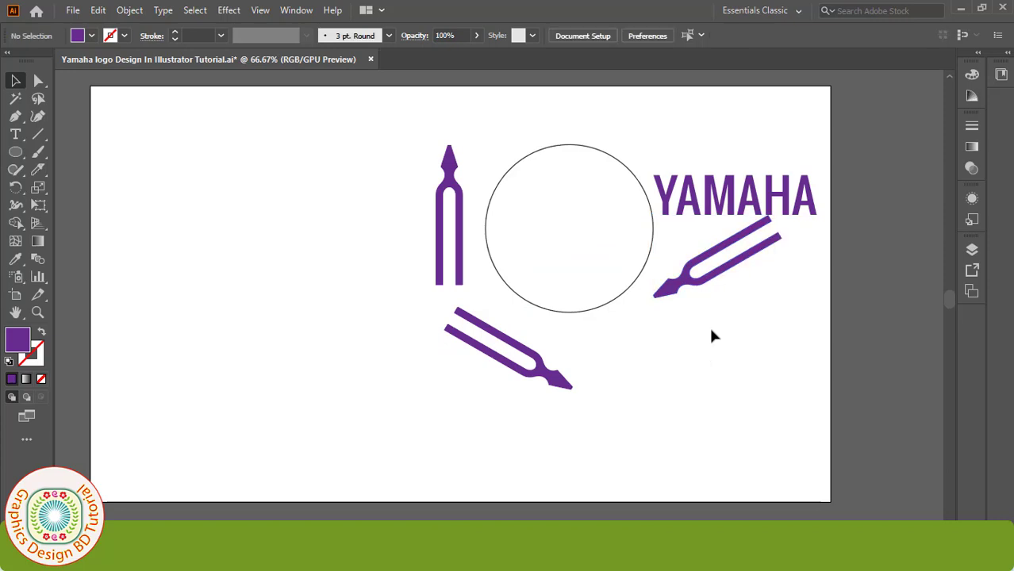
click(712, 261)
drag(712, 246, 707, 230)
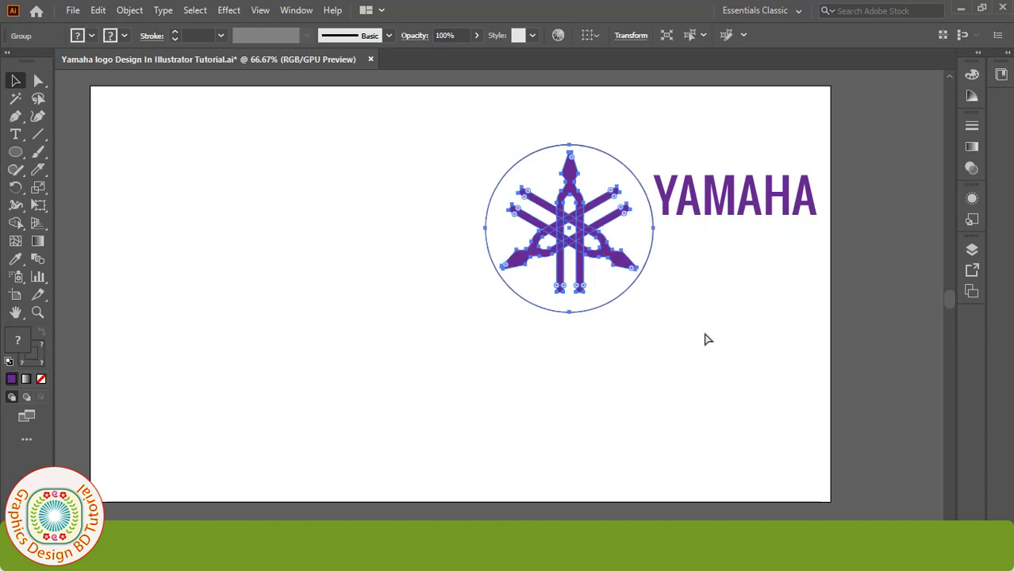
Step: Draw a tall rectangle with the Pen tool in the empty area left of the logo
click(670, 385)
click(667, 200)
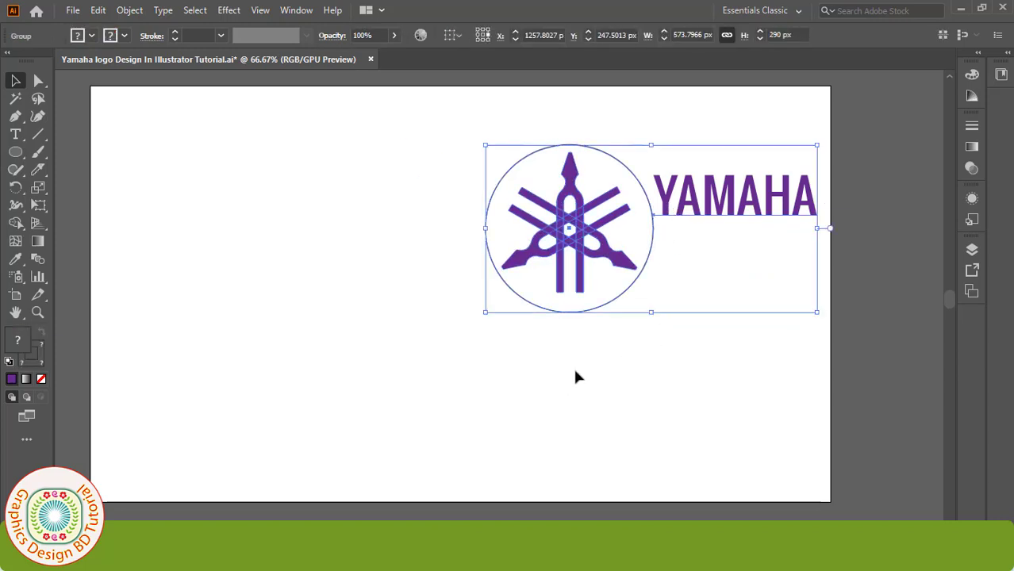
key(ctrl+plus)
mouse_move(636, 390)
mouse_down()
mouse_move(786, 387)
mouse_move(714, 345)
mouse_up()
click(352, 375)
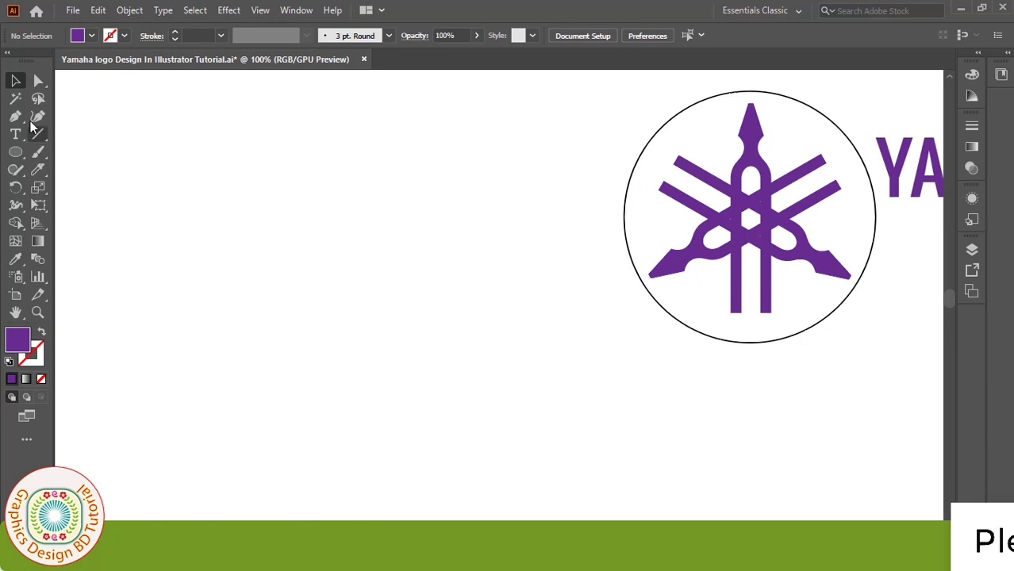
drag(19, 117, 72, 113)
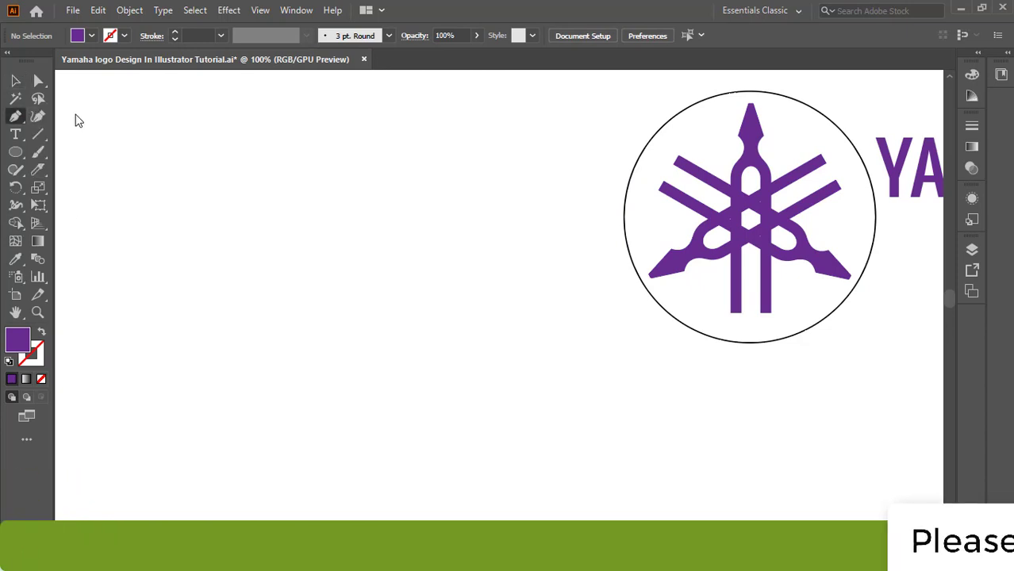
click(175, 397)
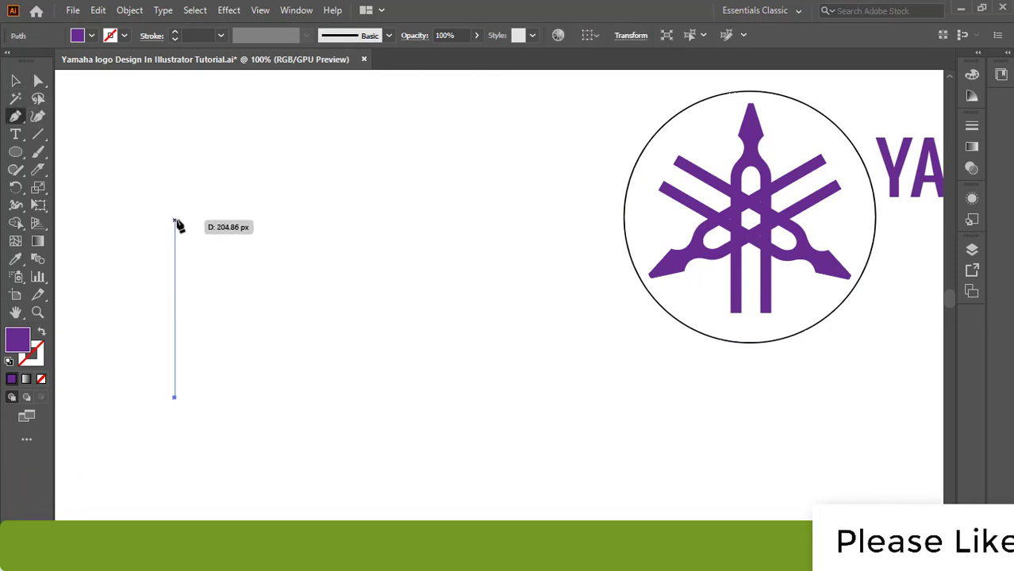
click(175, 147)
click(238, 147)
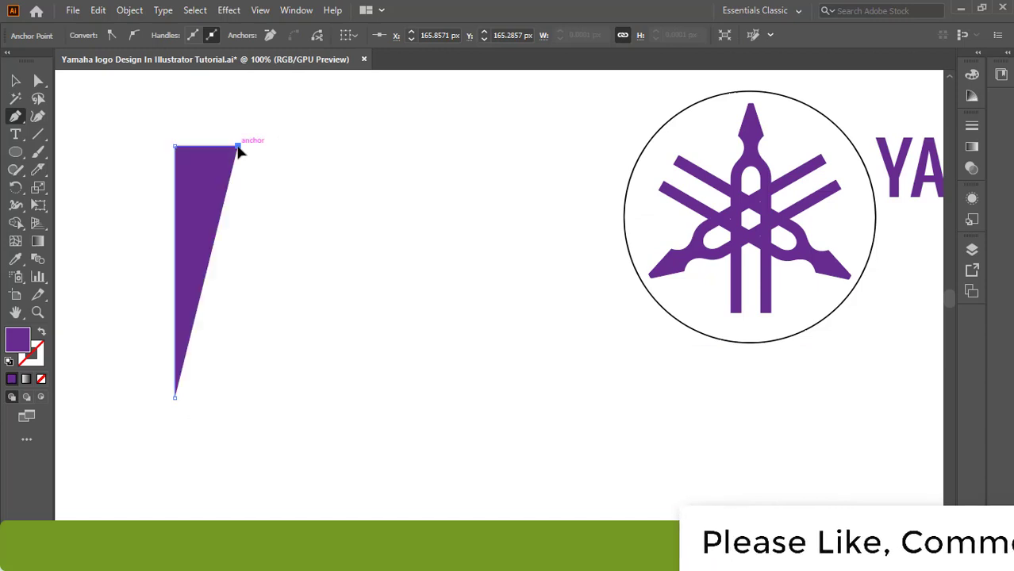
click(238, 397)
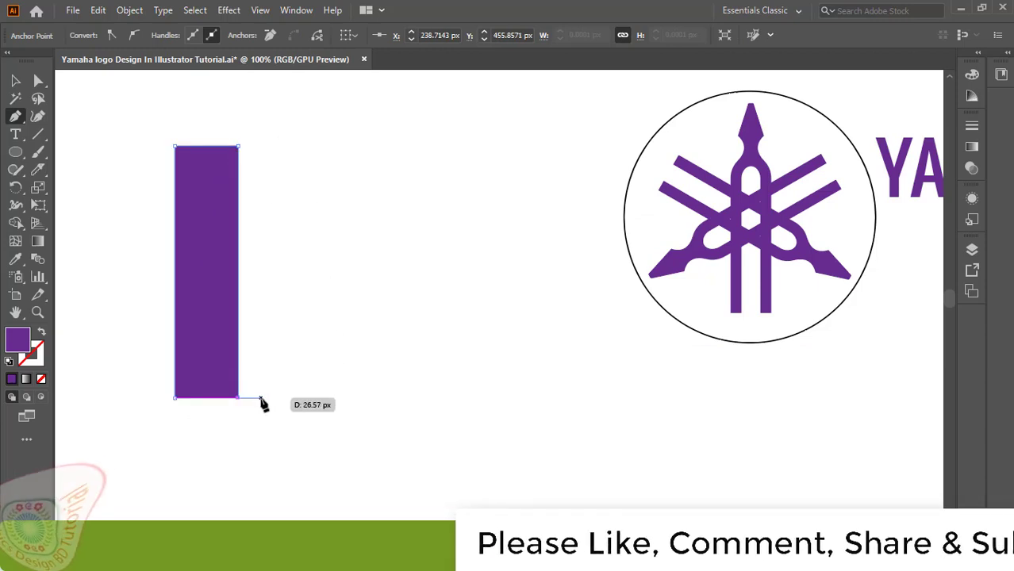
key(v)
click(186, 162)
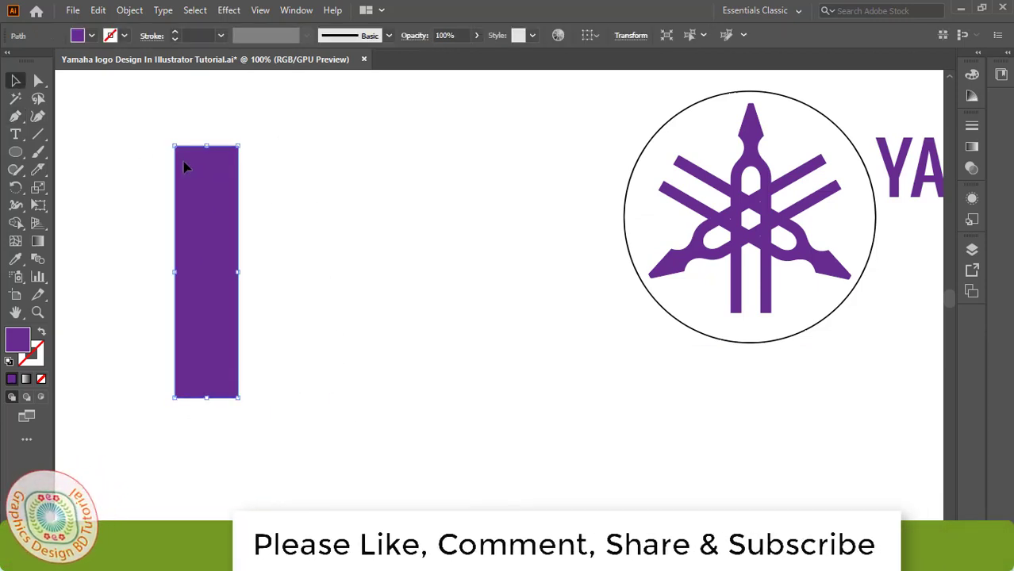
Step: Give the rectangle no fill and a 20 pt purple stroke
click(91, 36)
click(9, 60)
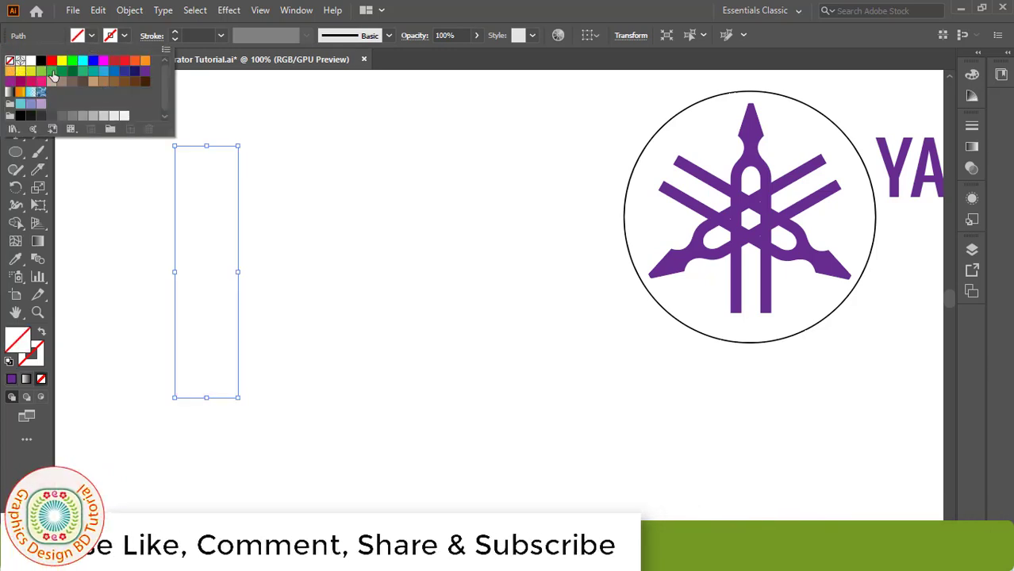
click(221, 35)
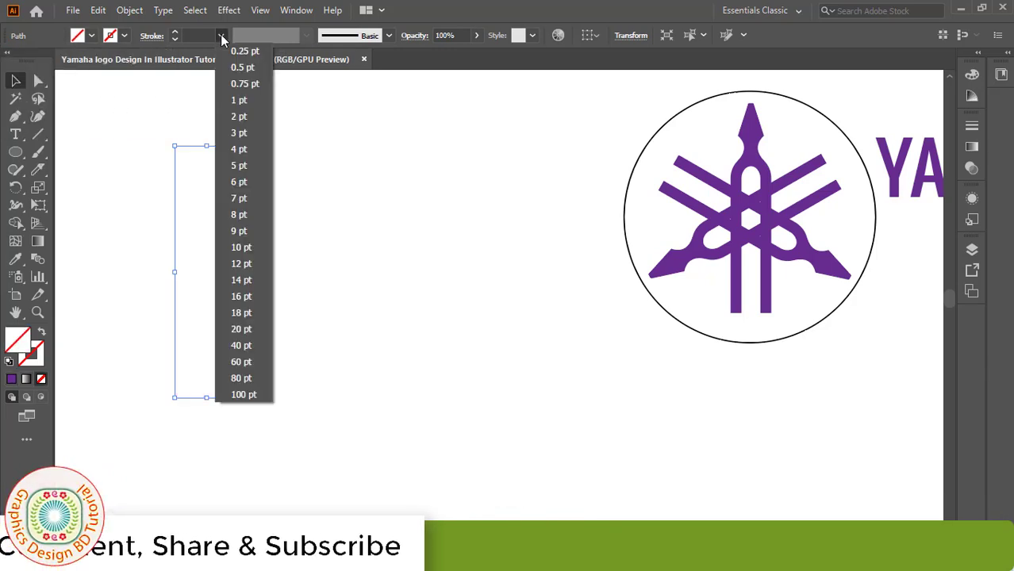
click(252, 330)
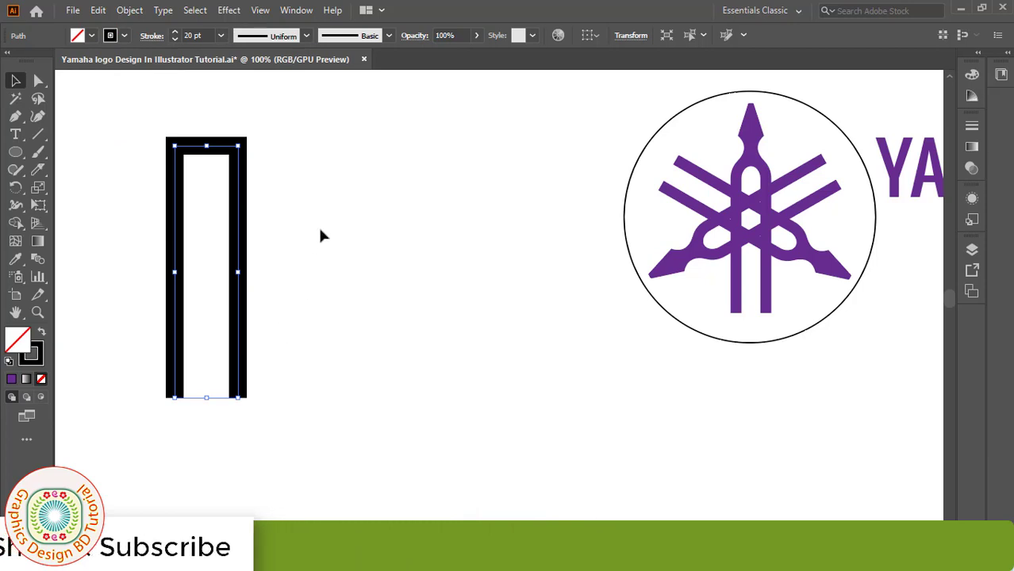
click(125, 36)
click(144, 74)
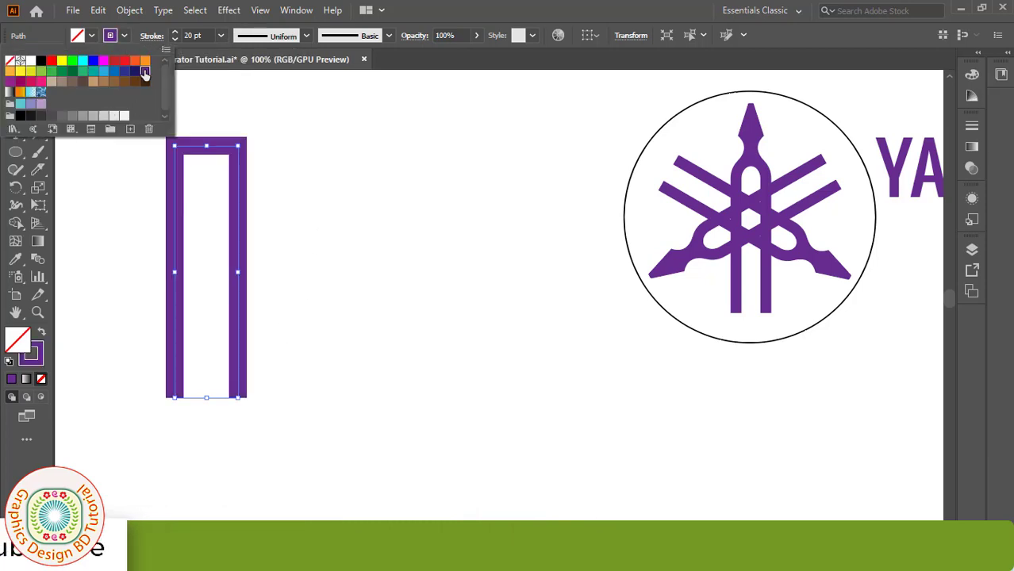
key(Escape)
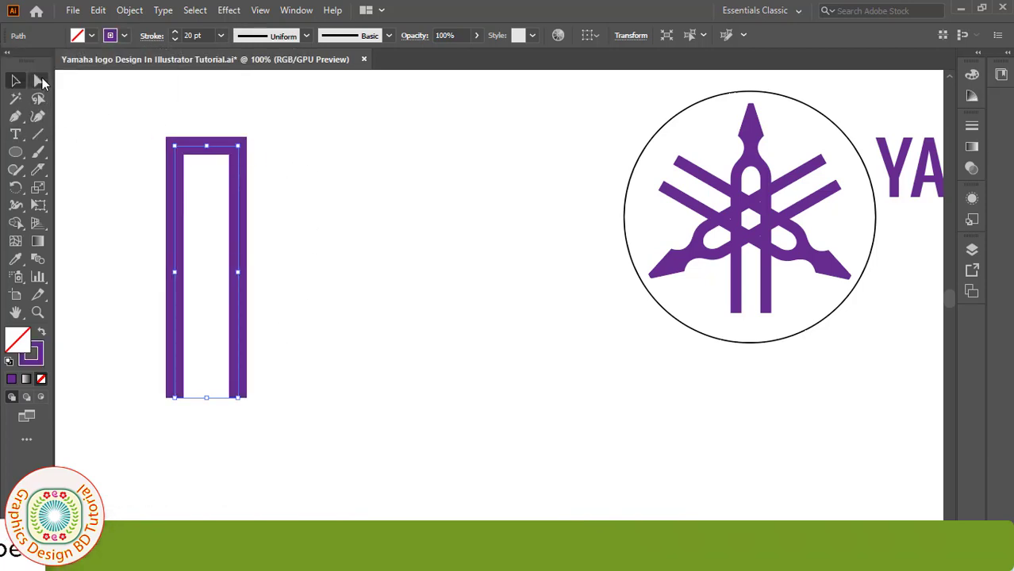
Step: Round the rectangle's top corners into a U and move it down and right
click(40, 81)
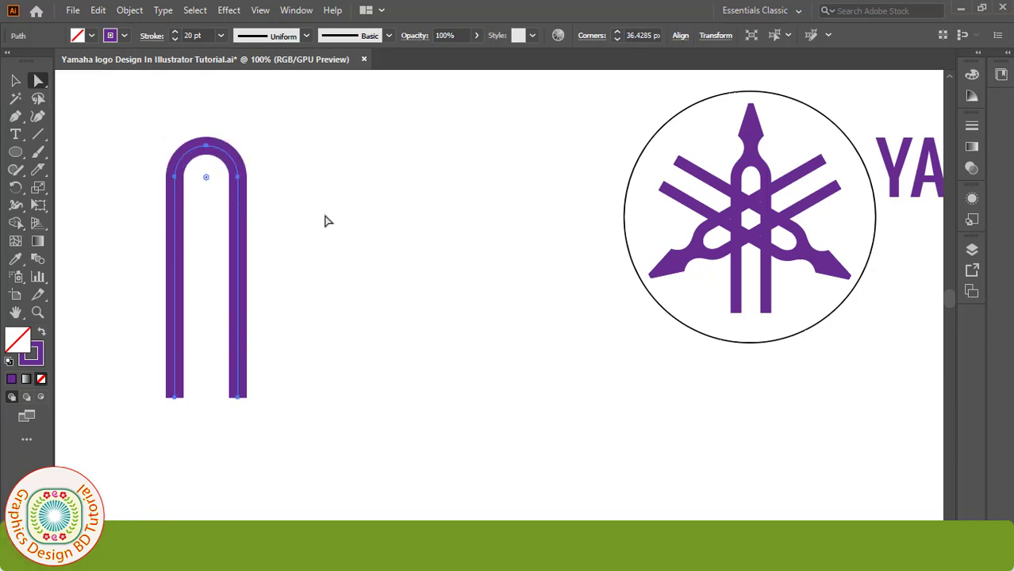
key(v)
drag(229, 238, 248, 309)
click(111, 197)
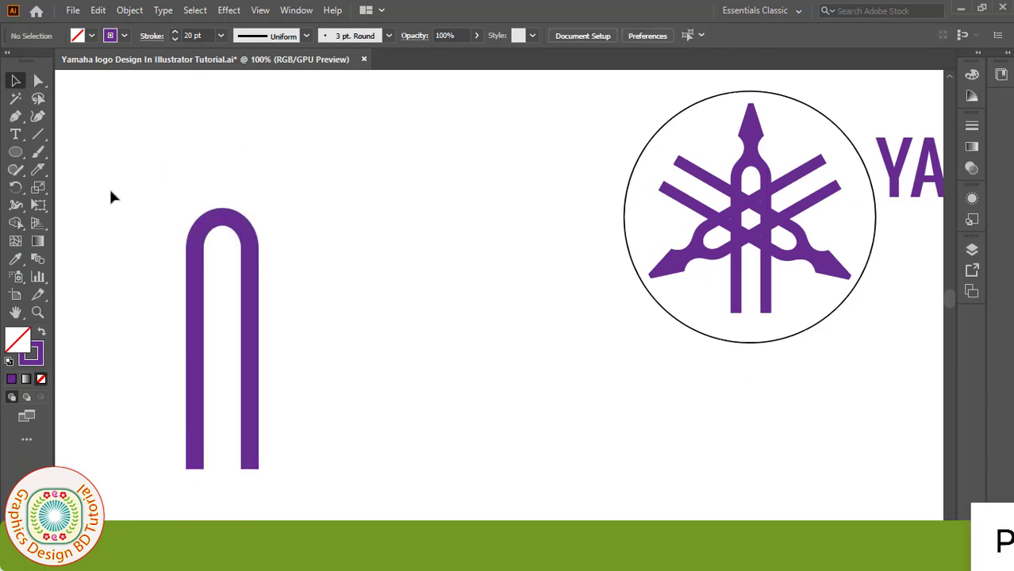
Step: Draw a vertical line and center it horizontally on the purple U shape
click(38, 136)
click(90, 139)
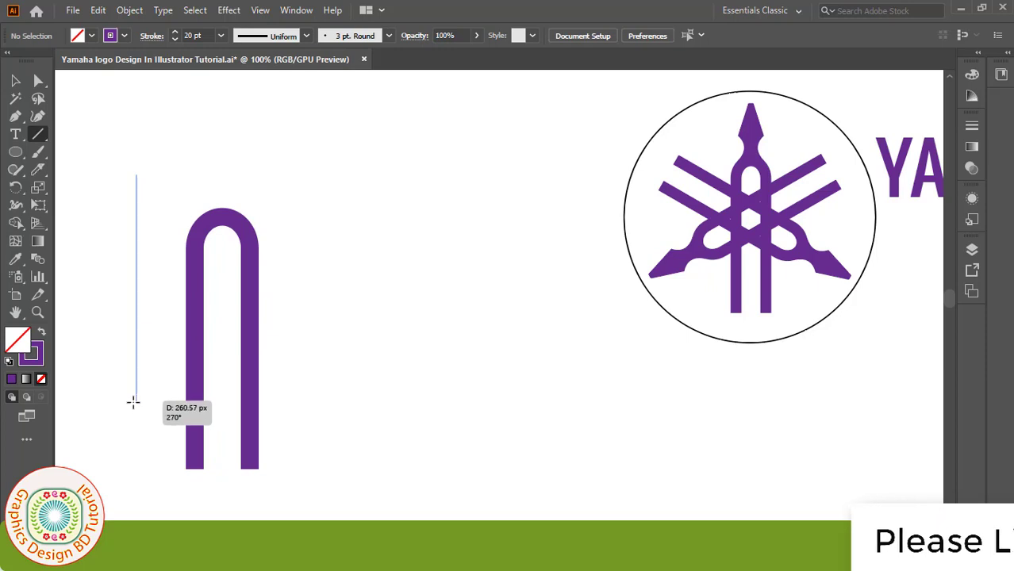
drag(134, 353, 135, 437)
key(v)
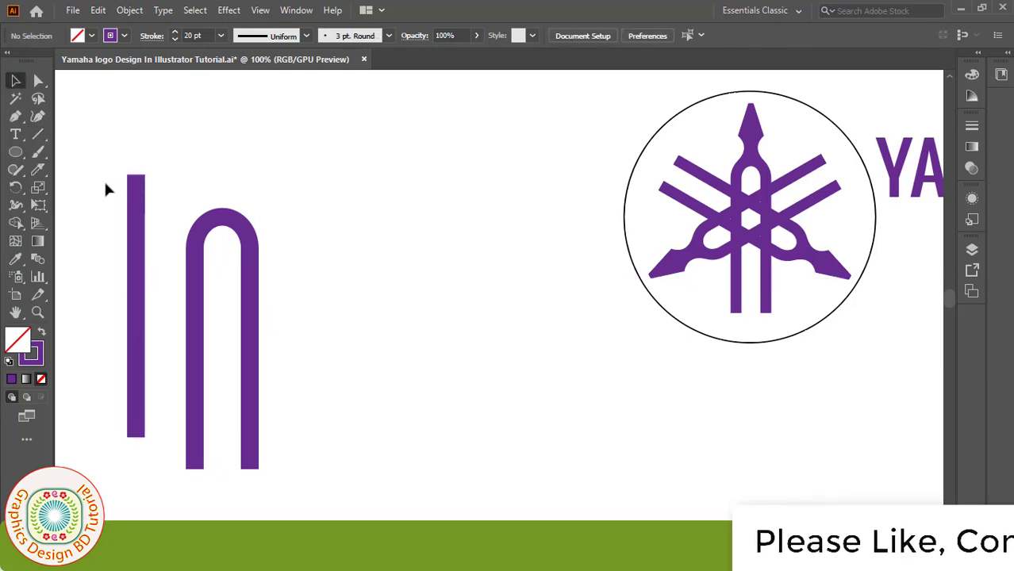
drag(107, 189, 334, 318)
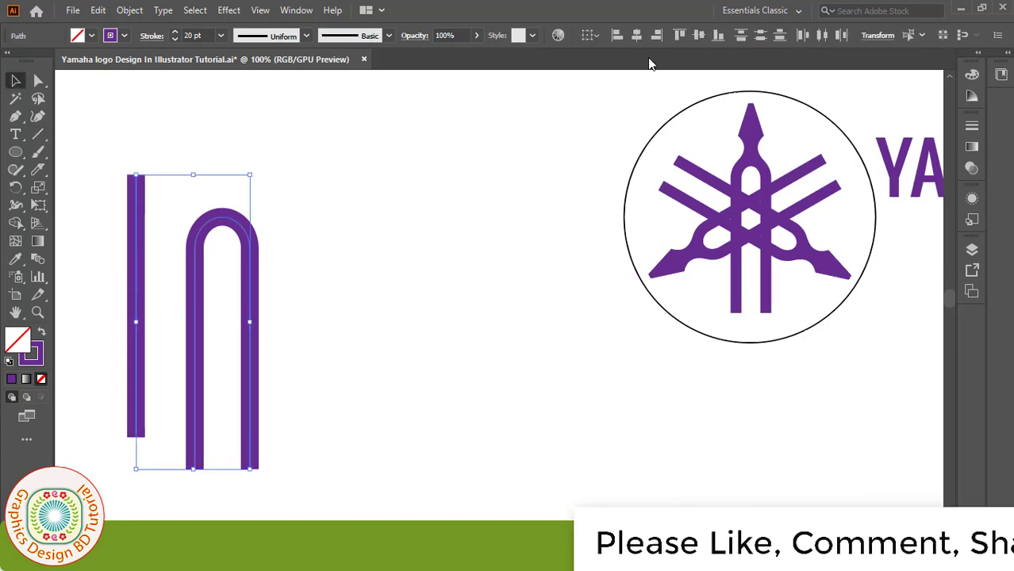
click(638, 37)
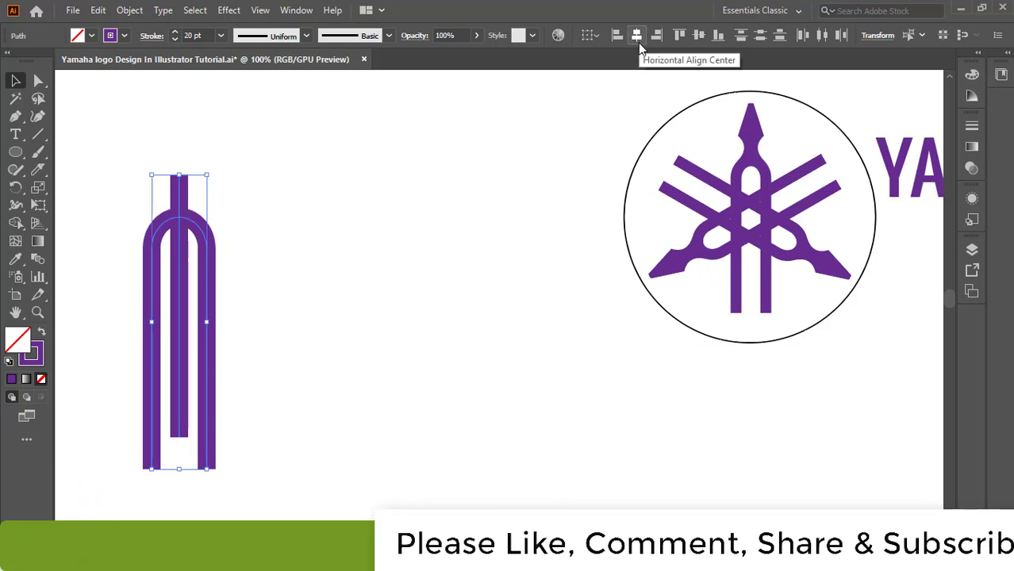
Step: Raise the stem line above the arch and set its stroke weight to 7 pt
click(373, 259)
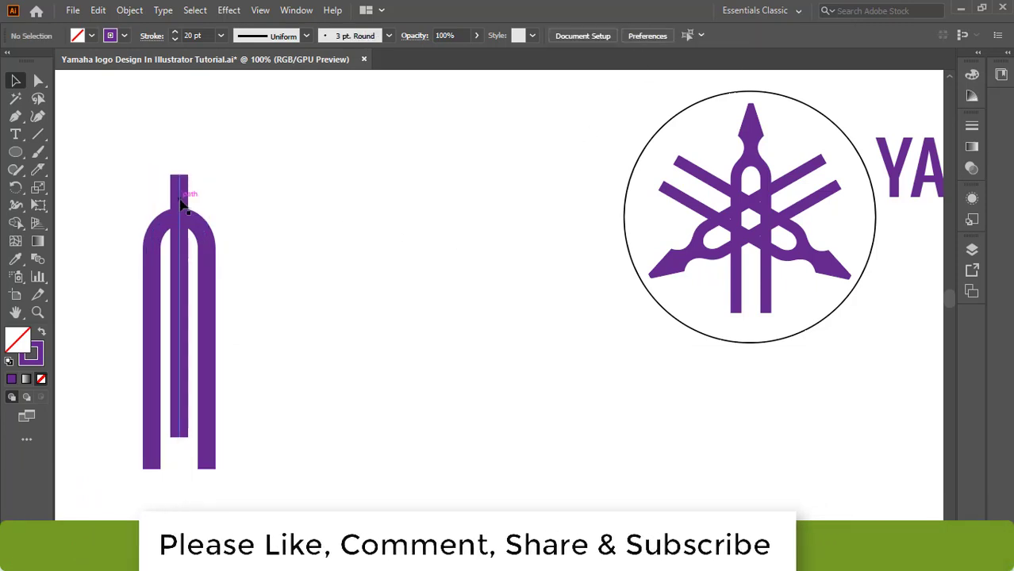
drag(181, 205, 181, 139)
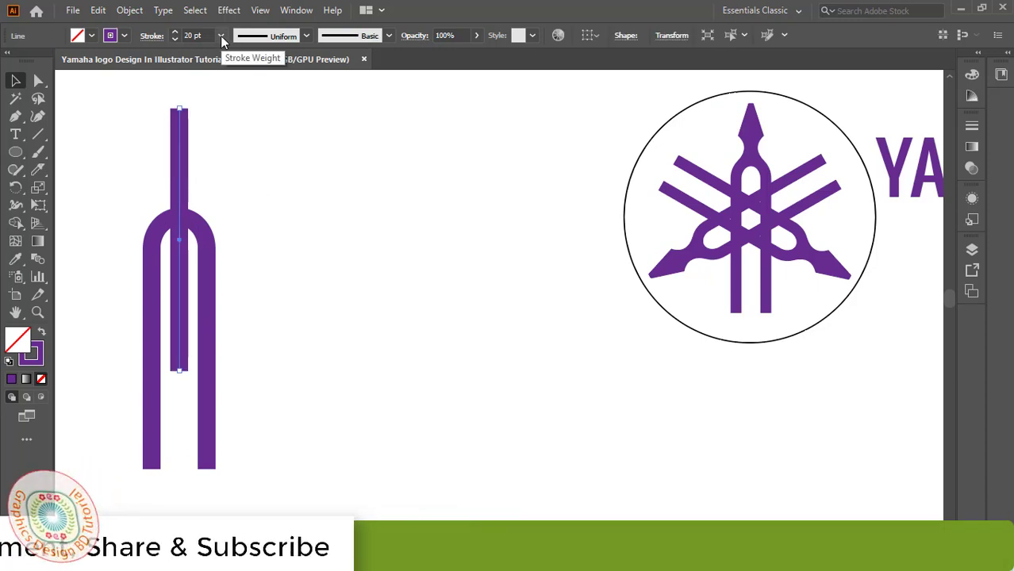
click(221, 35)
click(241, 198)
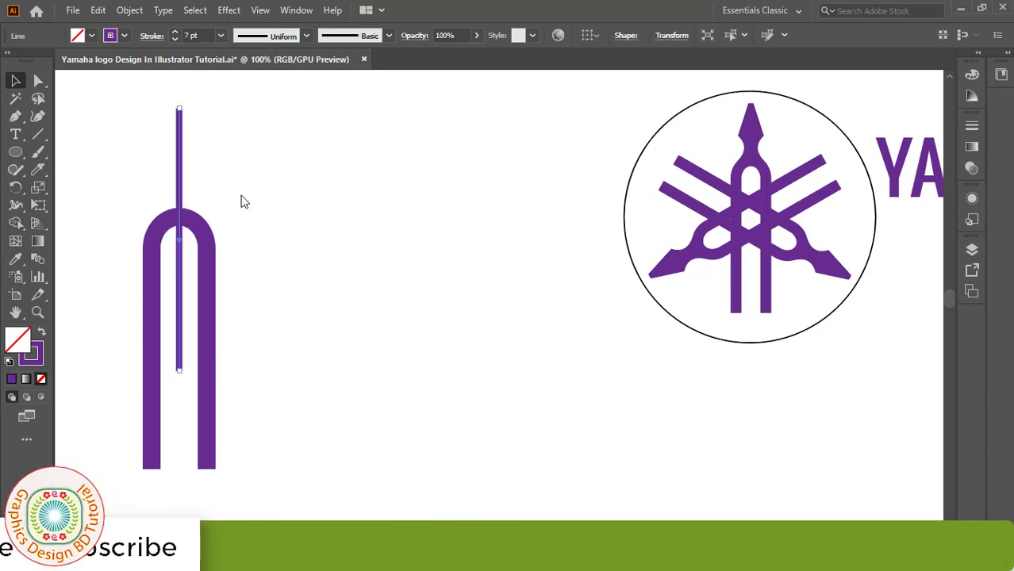
click(206, 281)
drag(207, 281, 378, 281)
click(521, 223)
key(ctrl+plus)
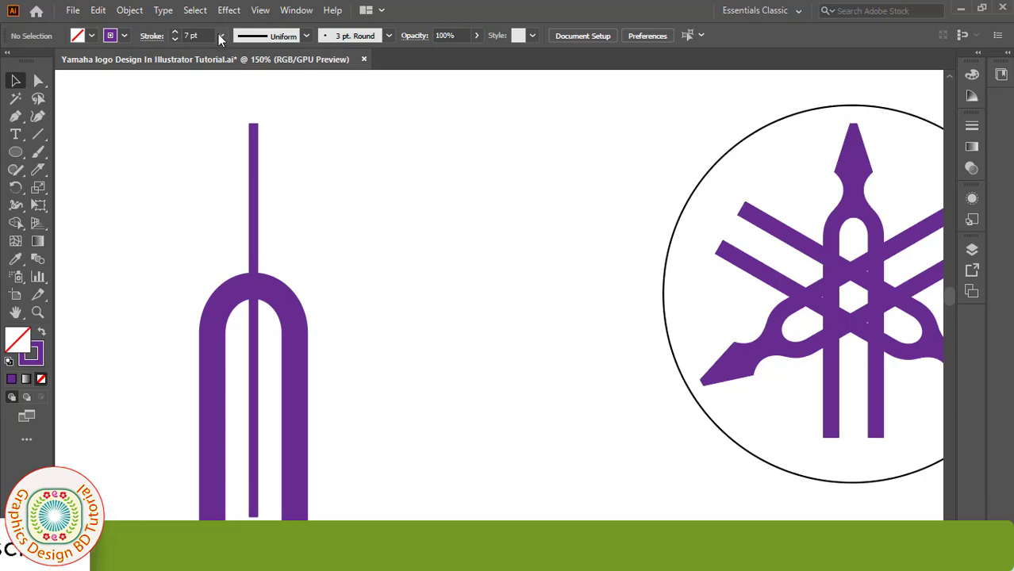
Step: Set a 1 pt stroke and pen a curved half-nib path from the arch up to the stem
click(220, 36)
click(242, 101)
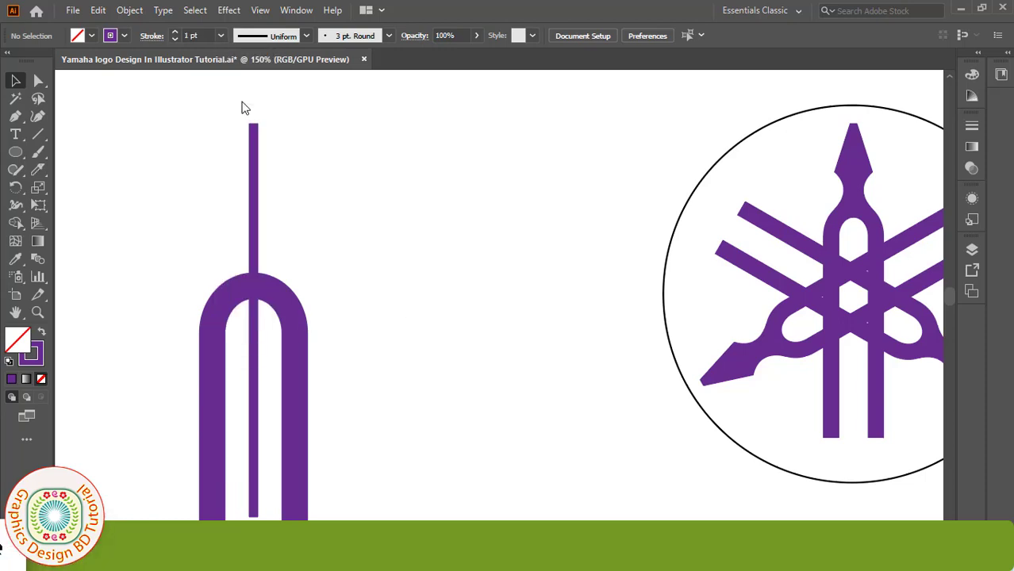
drag(16, 118, 57, 116)
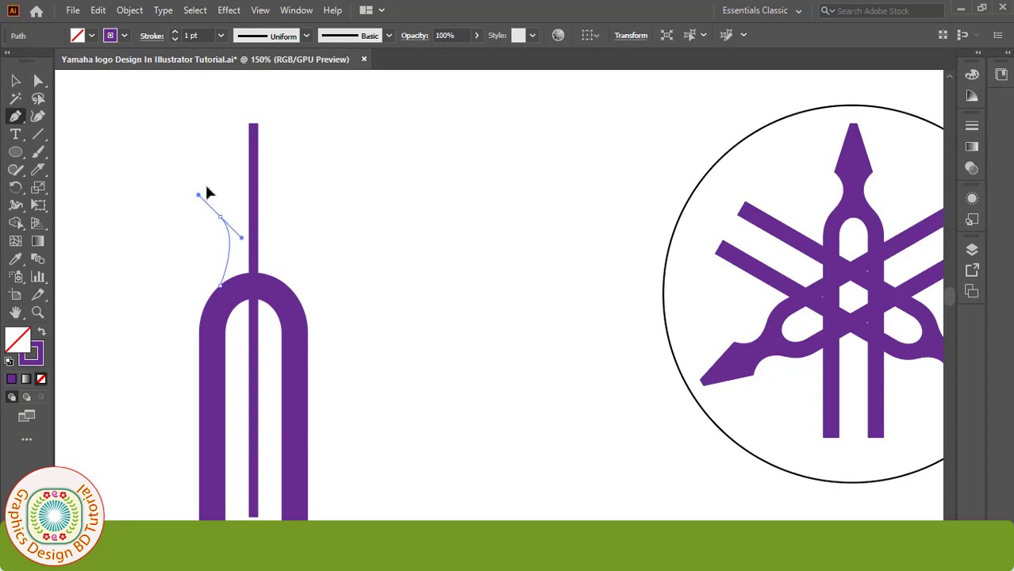
drag(205, 191, 245, 155)
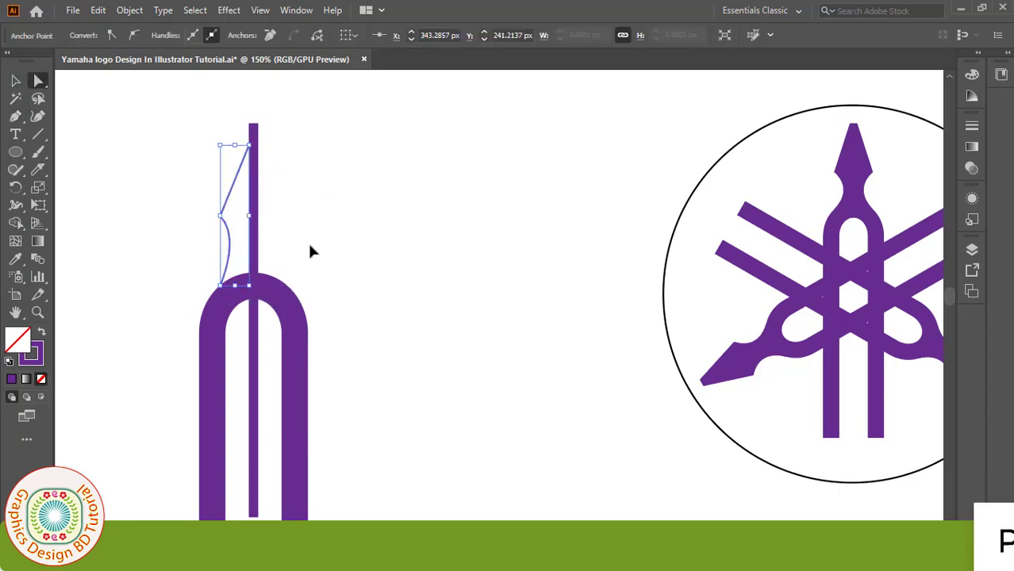
key(ctrl+equal)
key(ctrl+equal)
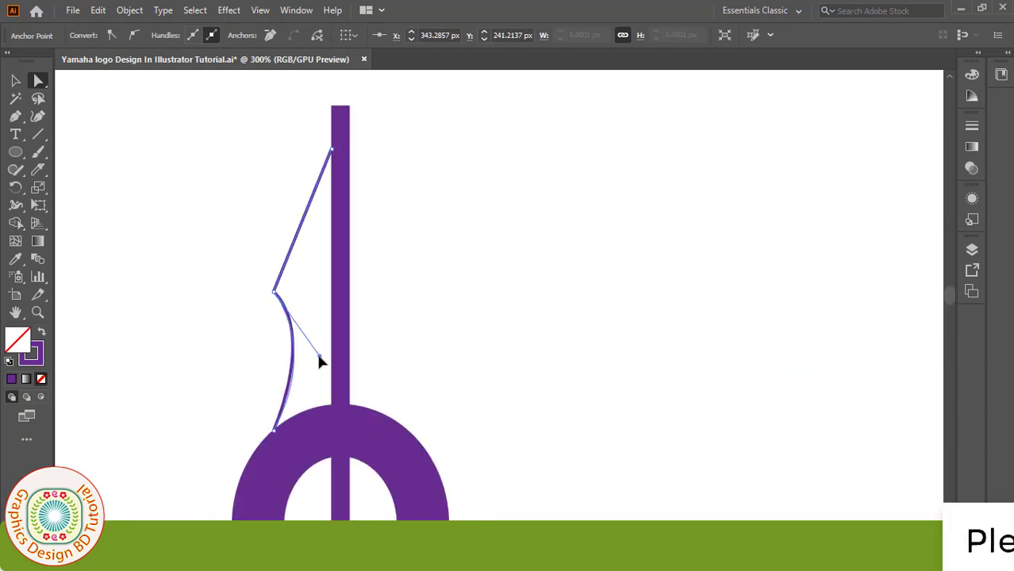
key(ctrl+minus)
key(ctrl+minus)
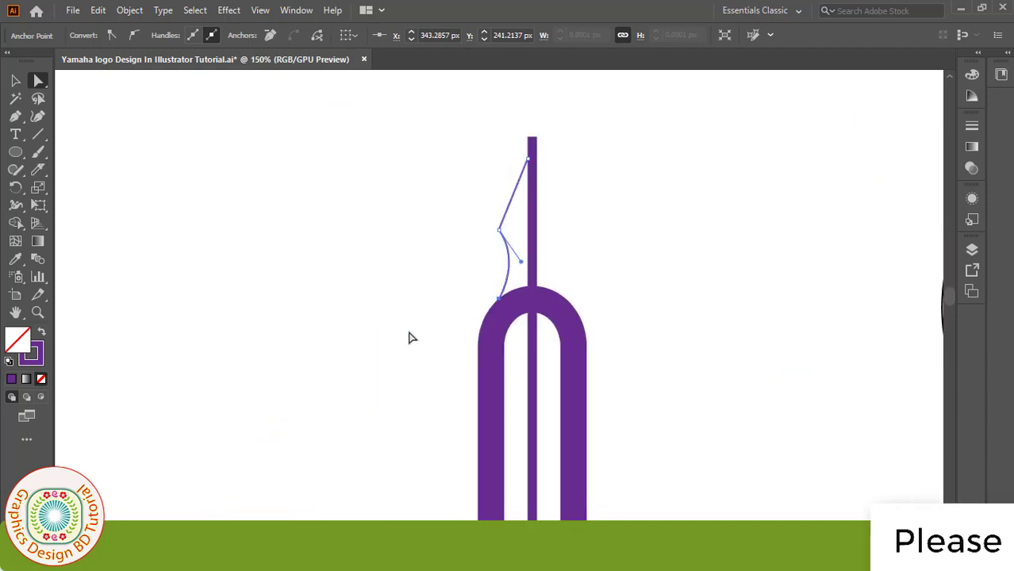
scroll(357, 293, right, 5)
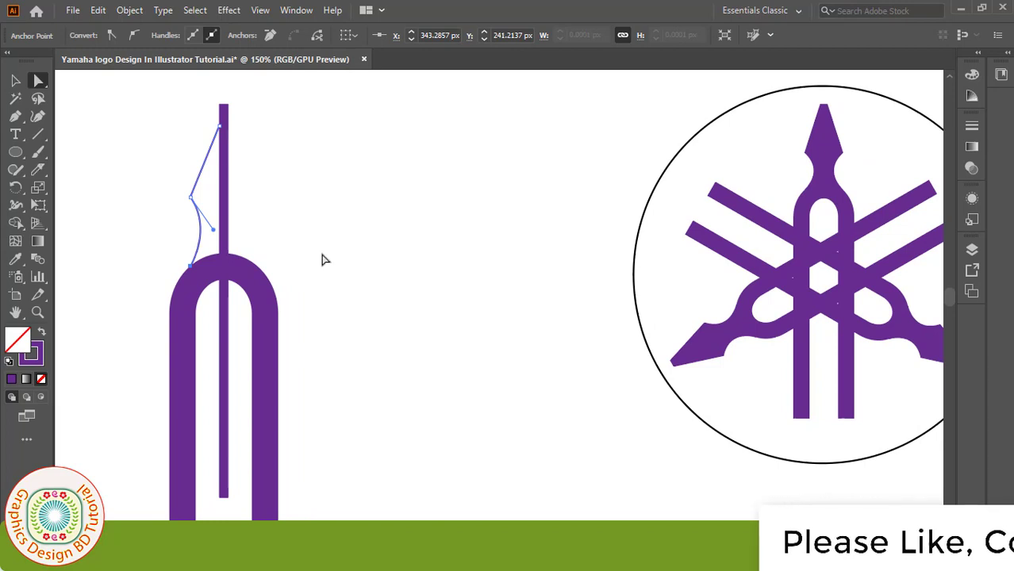
click(322, 260)
key(v)
click(202, 178)
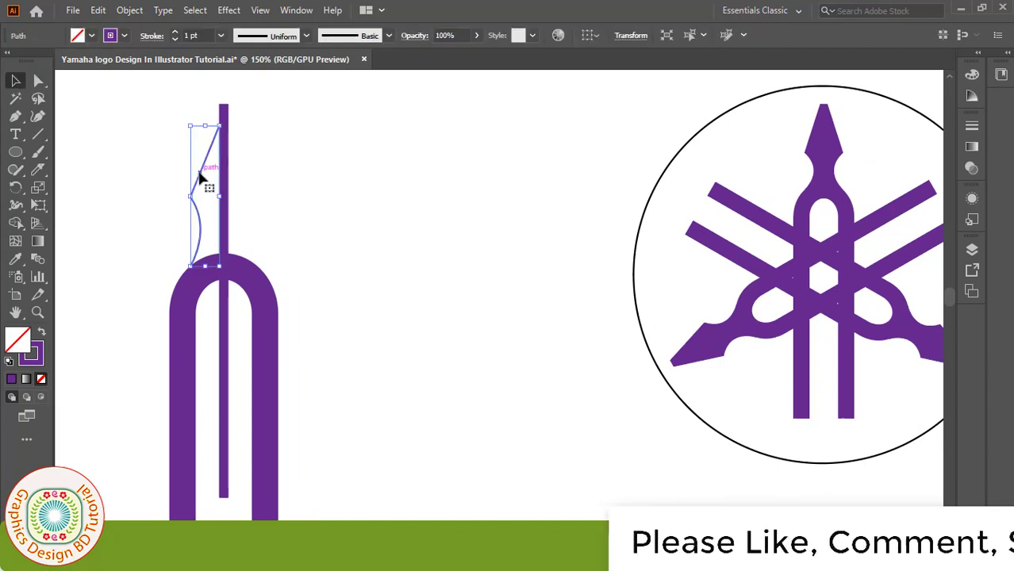
Step: Reflect the half-nib path vertically as a copy
right_click(199, 174)
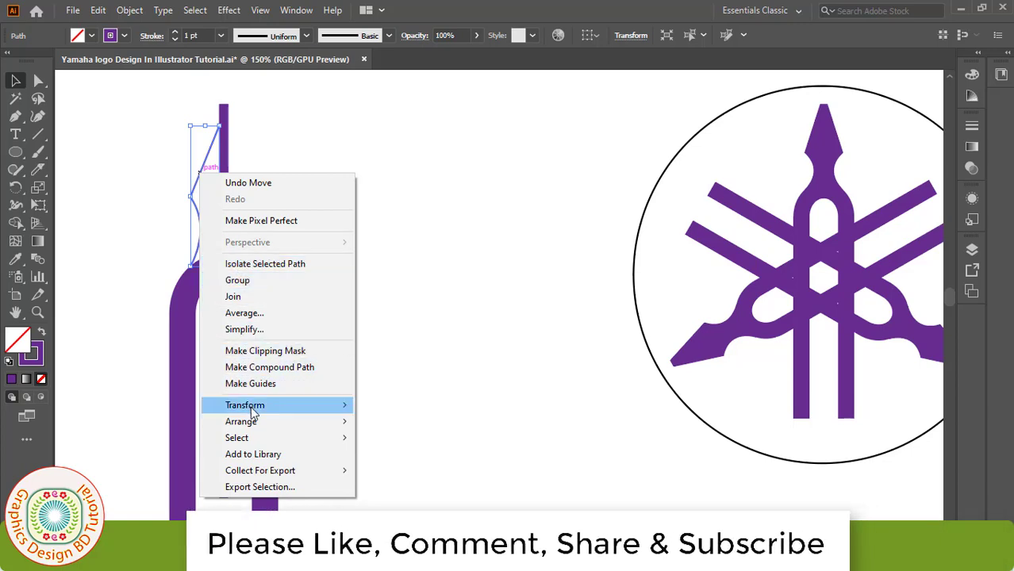
mouse_move(245, 405)
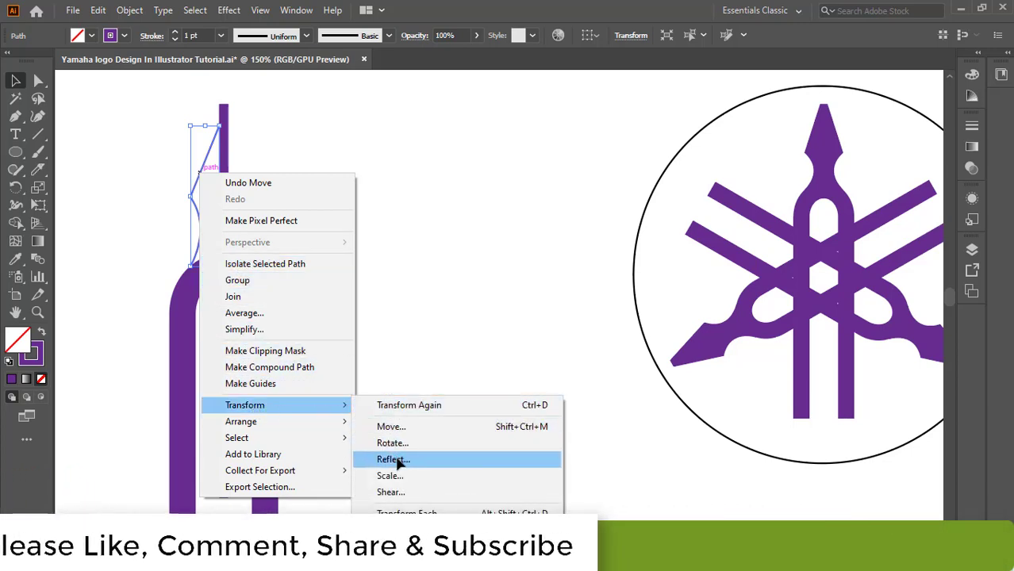
click(394, 461)
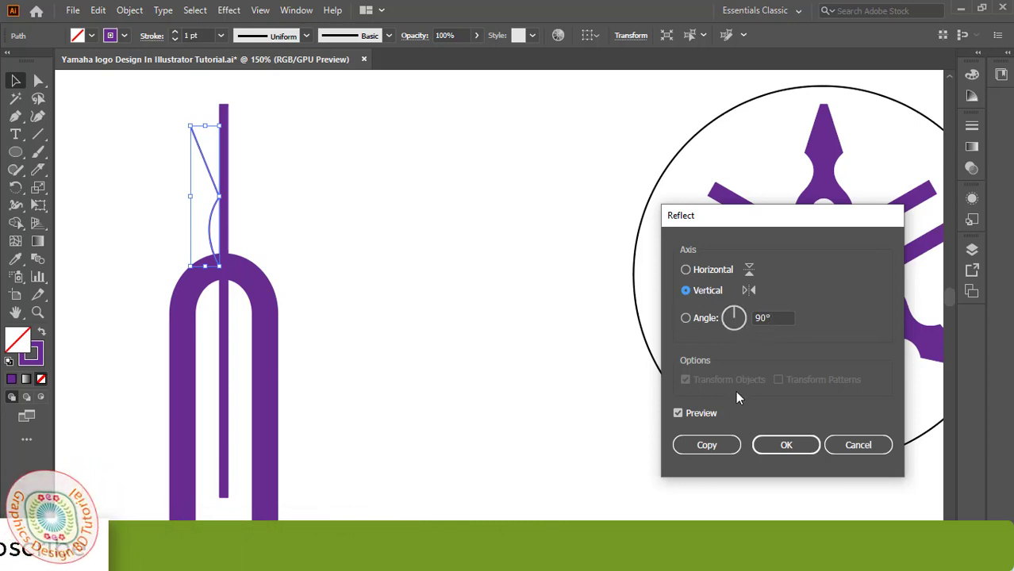
click(715, 450)
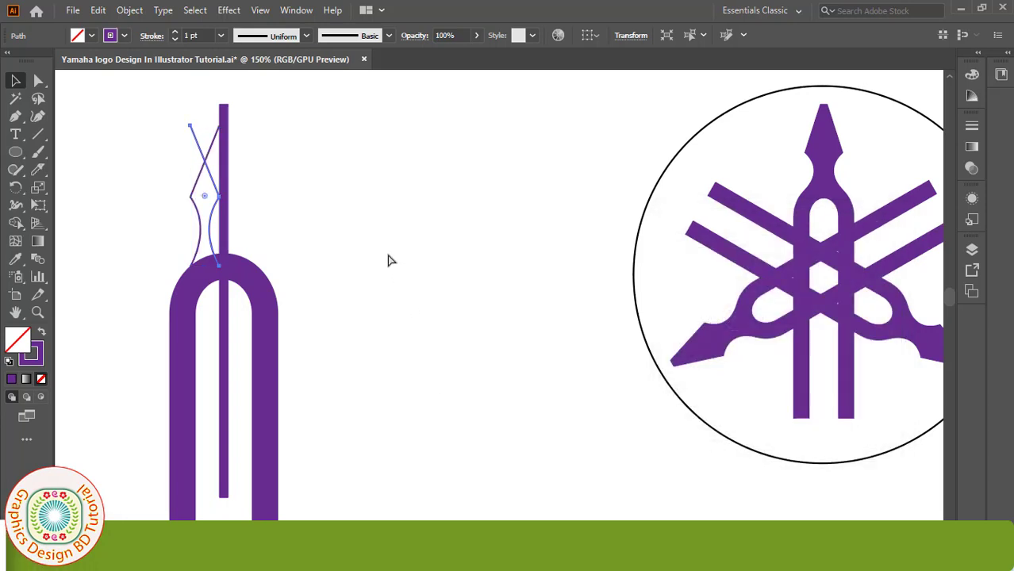
ctrl+click(396, 264)
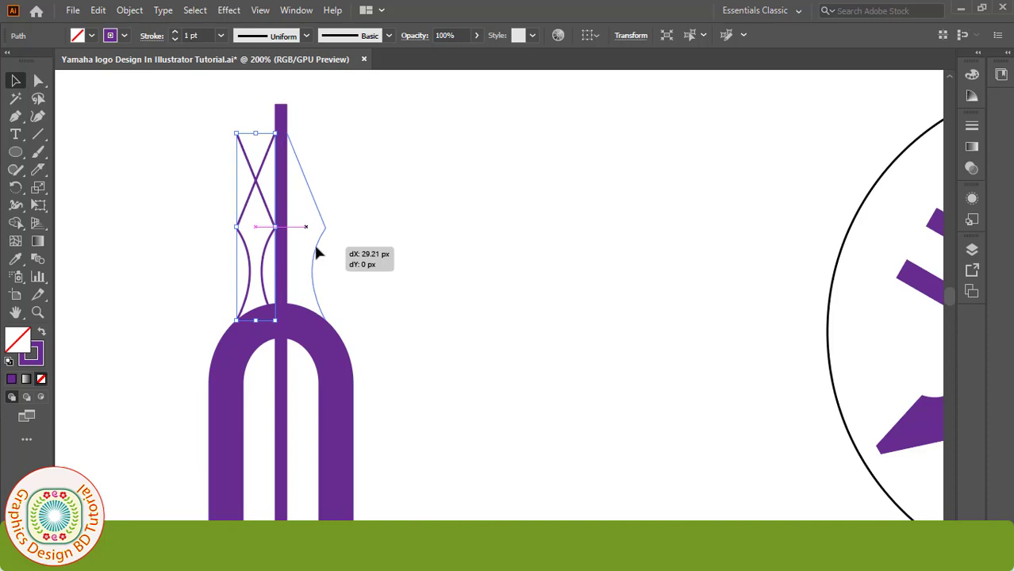
Step: Place the mirrored half-nib copy on the right side of the stem
drag(302, 250, 317, 252)
click(435, 298)
key(ctrl+minus)
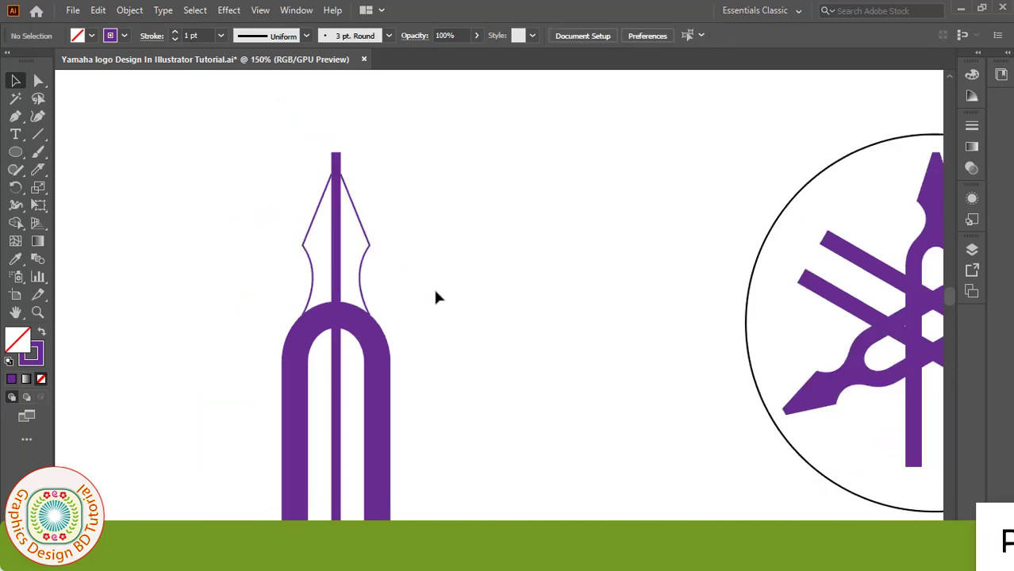
drag(511, 304, 369, 290)
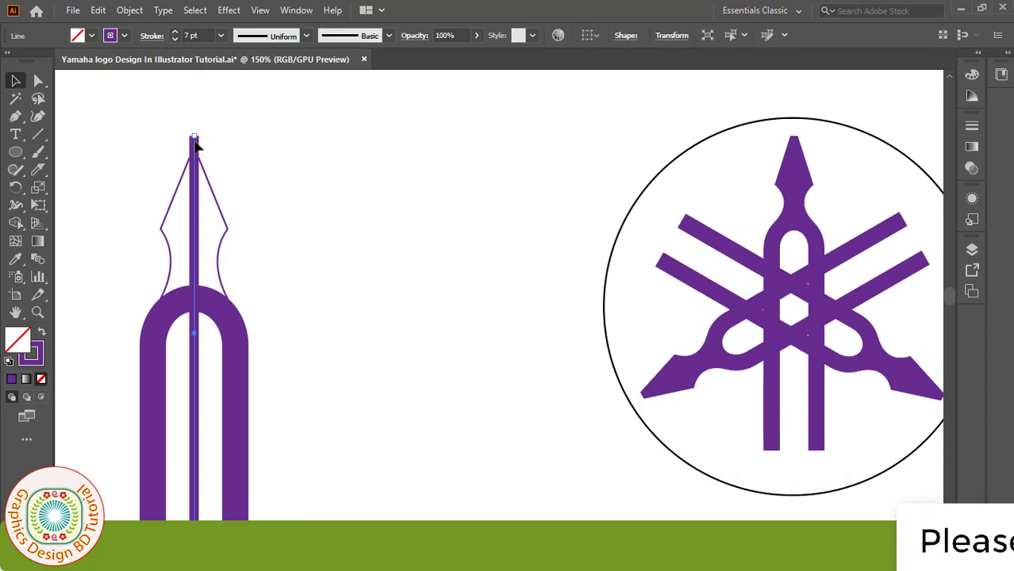
Step: Delete the stem line, join the halves with a flat top segment, and select the top anchors
key(Delete)
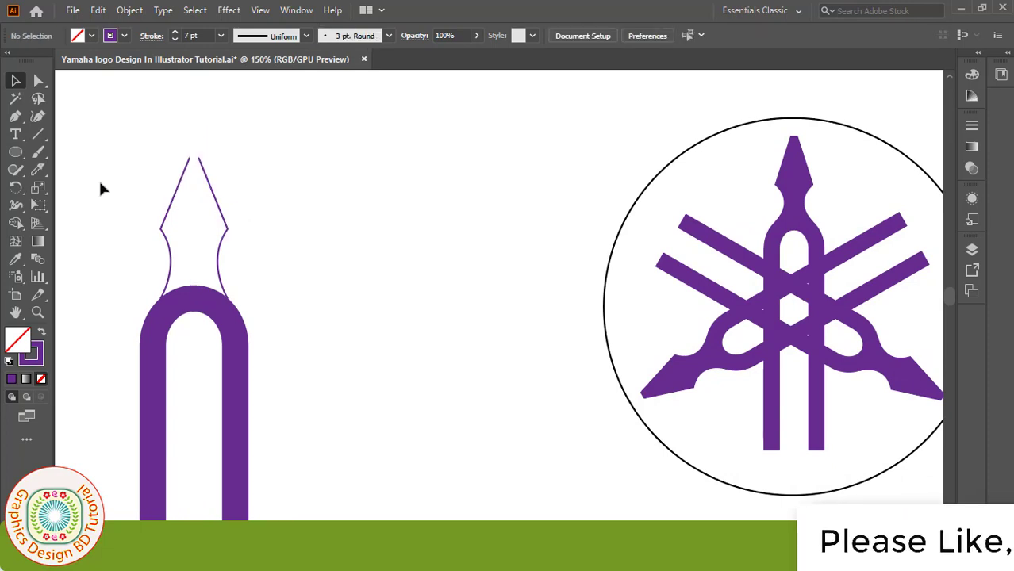
click(16, 117)
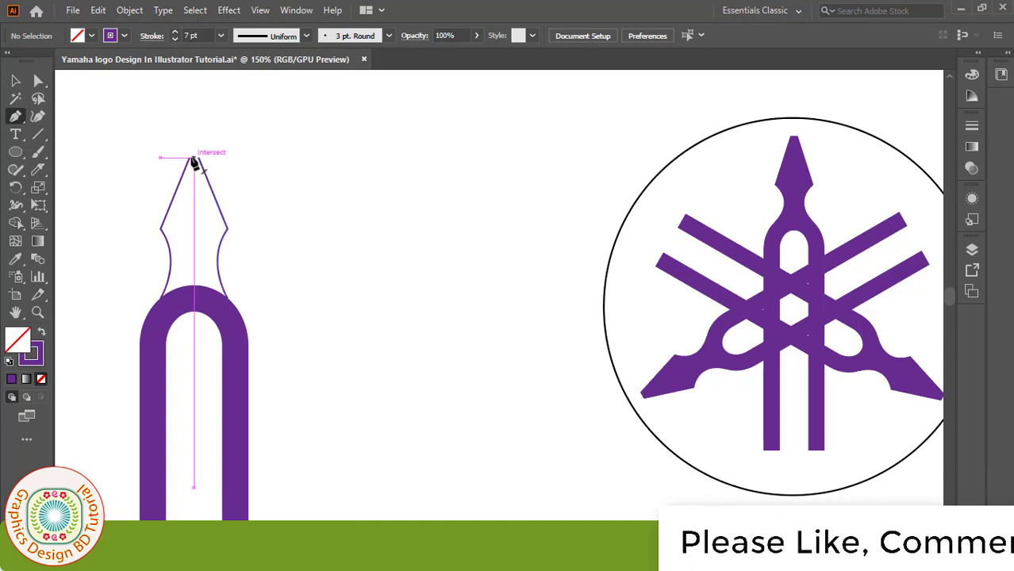
click(190, 160)
click(38, 80)
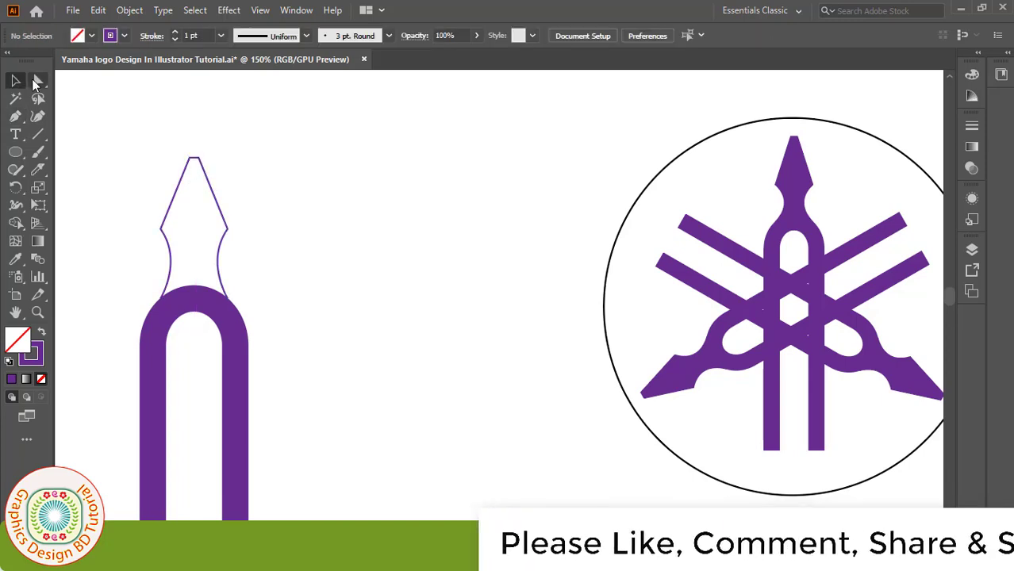
drag(126, 146, 279, 242)
Step: Nudge the nib's top anchors down three times into a pointed tip
key(Down)
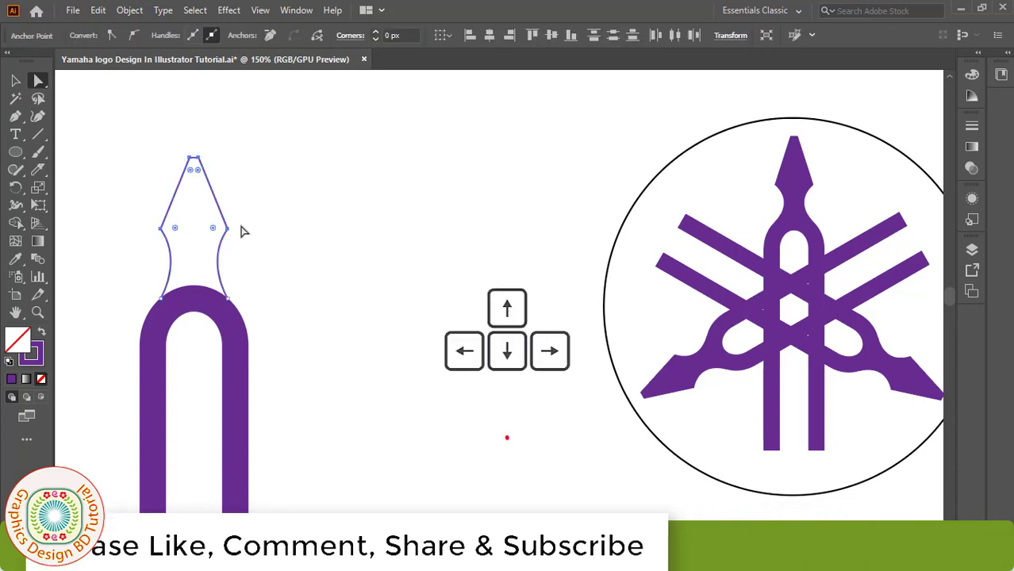
key(Down)
key(Down)
key(Down)
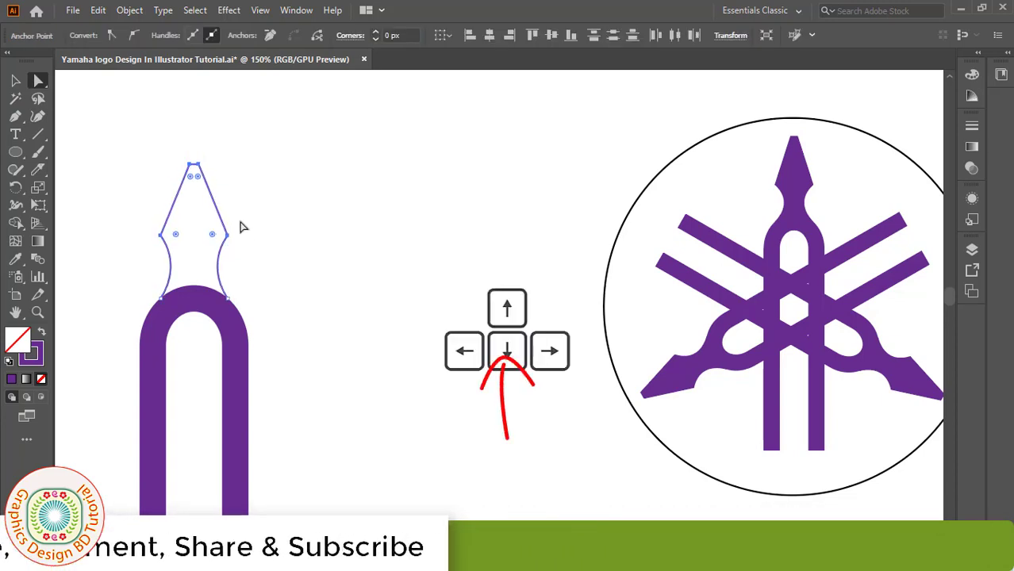
key(Down)
key(Down)
key(Down)
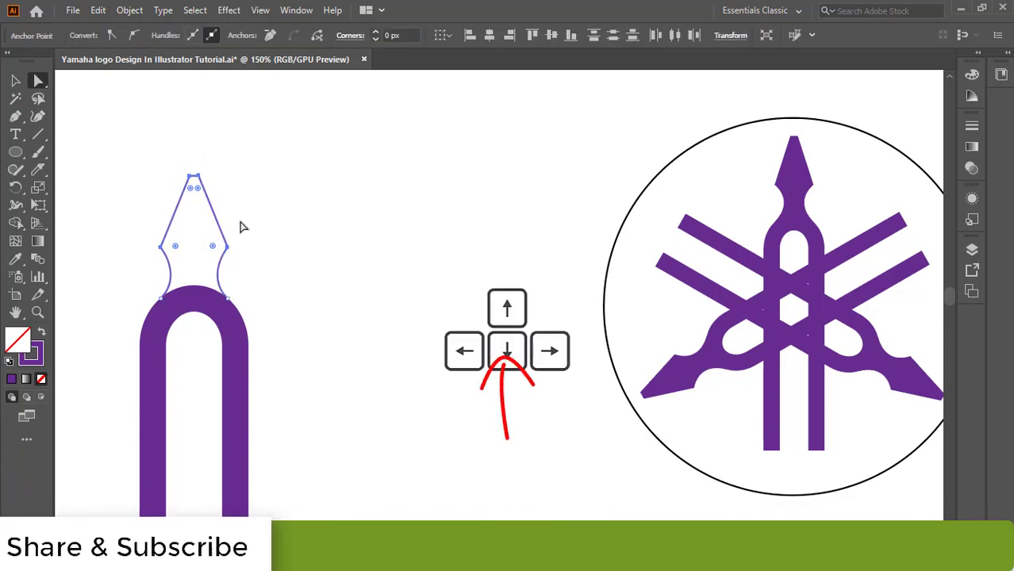
Step: Narrow the nib outline symmetrically to about 45 px with Free Transform
key(v)
click(165, 210)
click(176, 219)
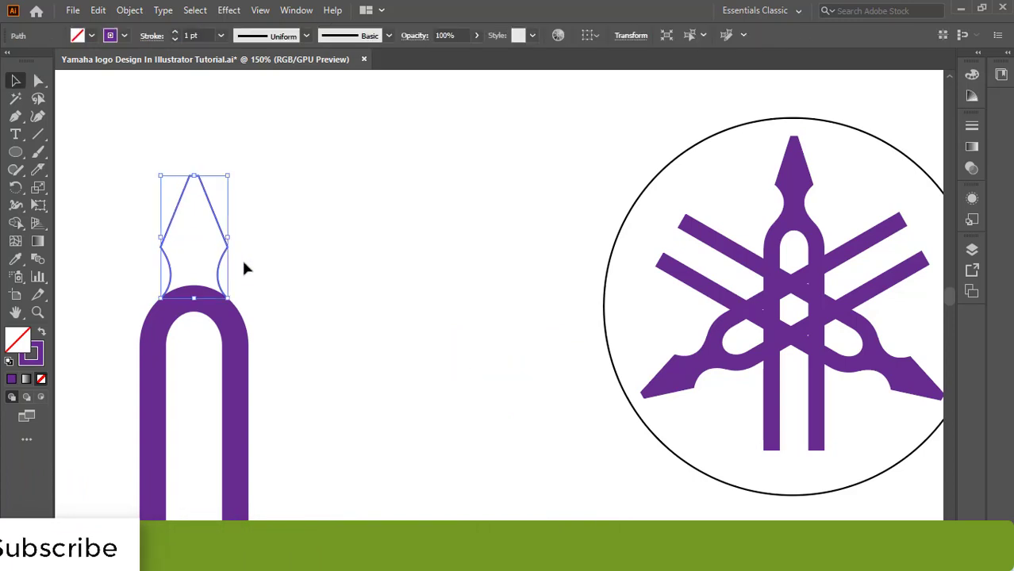
click(38, 209)
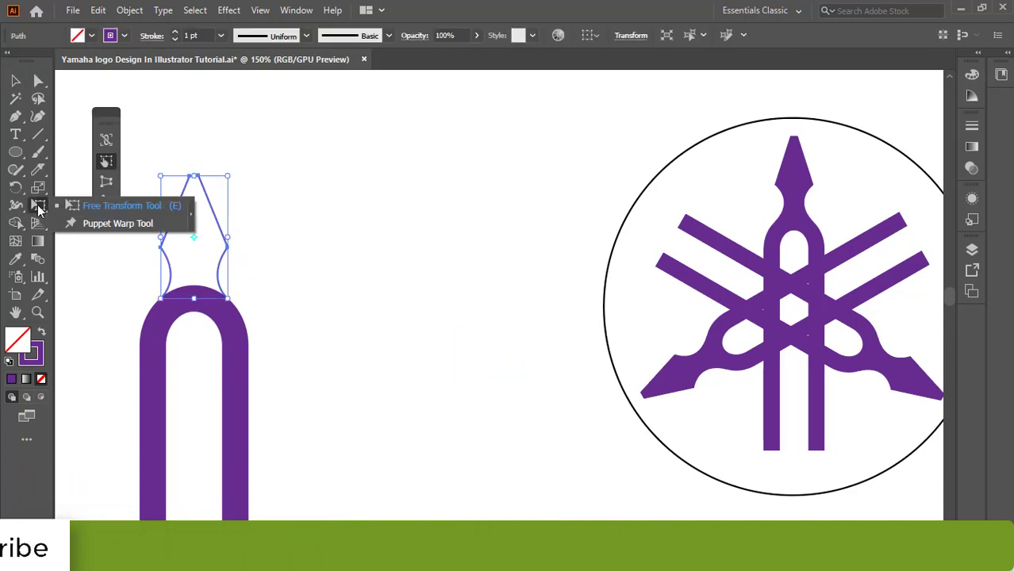
click(91, 208)
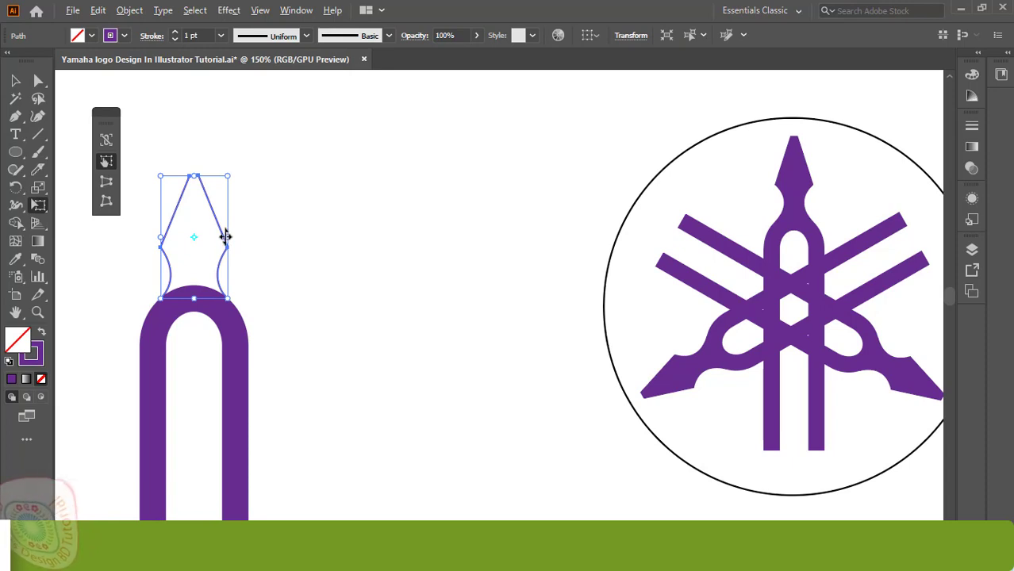
drag(226, 236, 223, 237)
Step: Fill the pointed nib with the purple swatch
key(v)
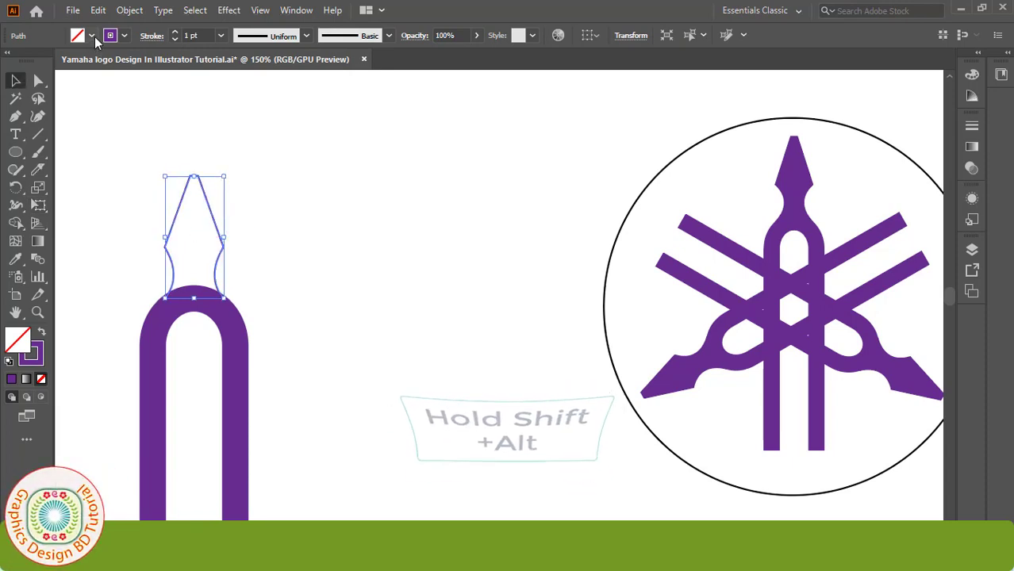
click(93, 35)
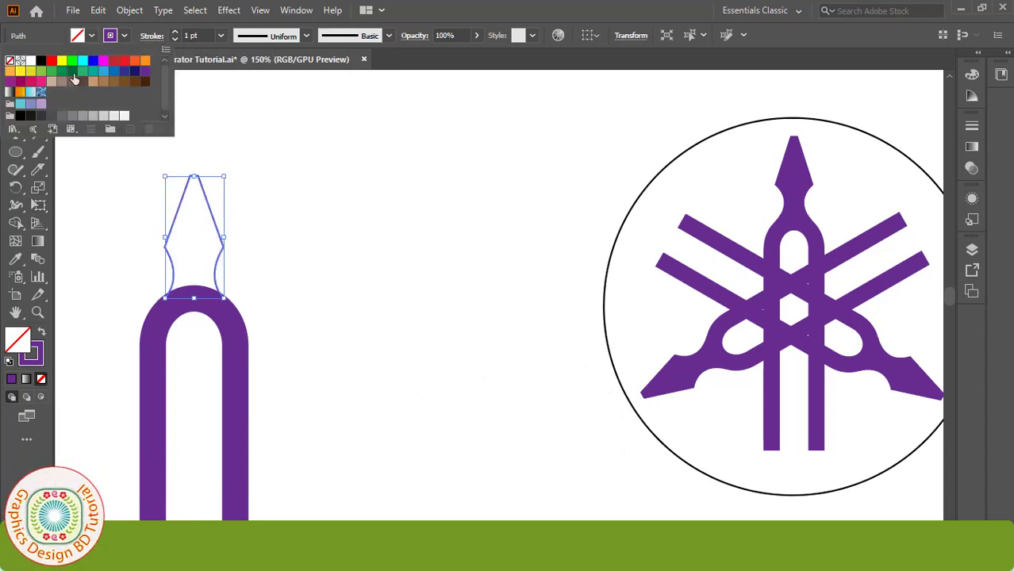
click(145, 73)
click(319, 241)
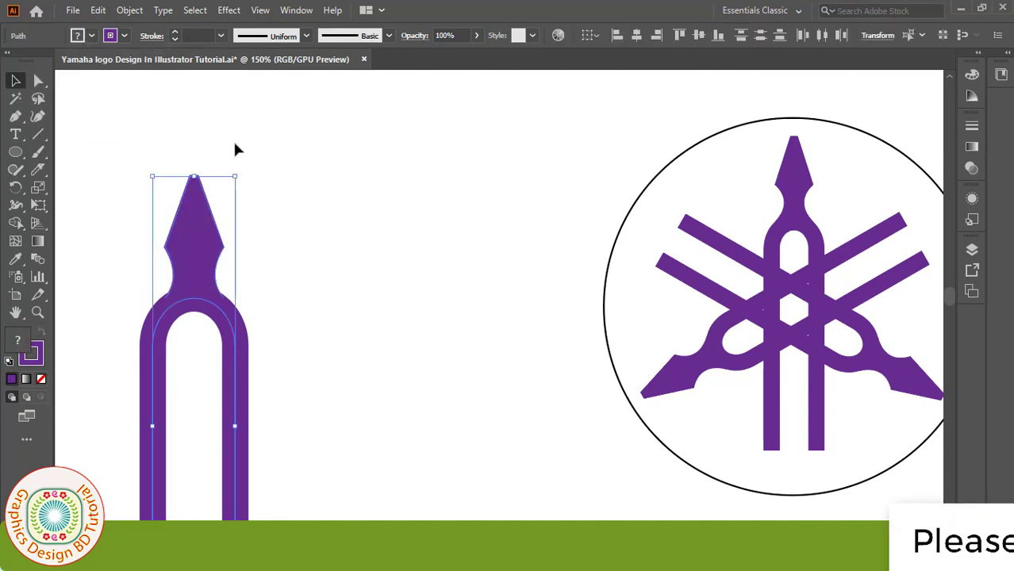
Step: Expand the nib and arch's fill and stroke into solid shapes
click(131, 11)
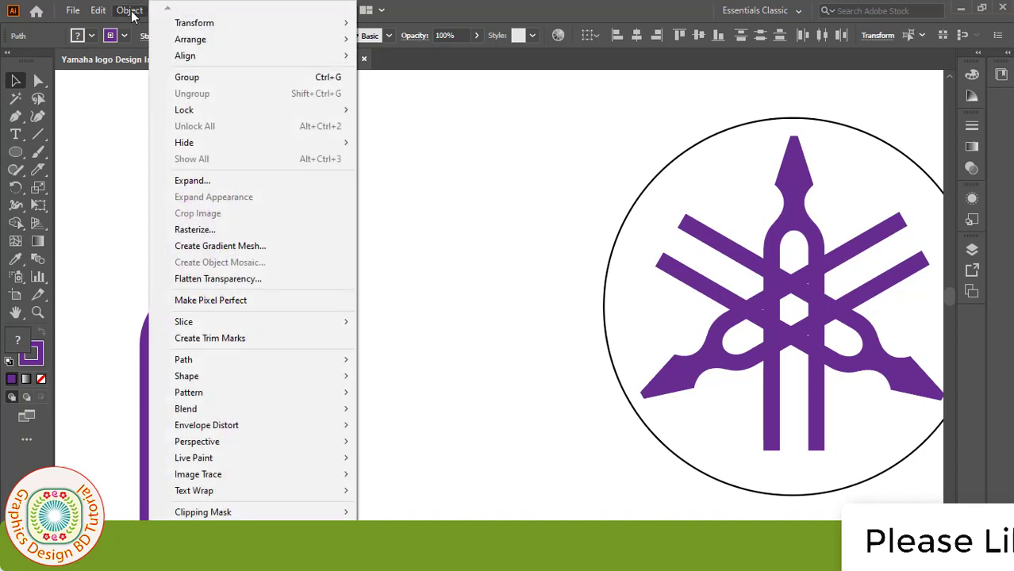
click(193, 182)
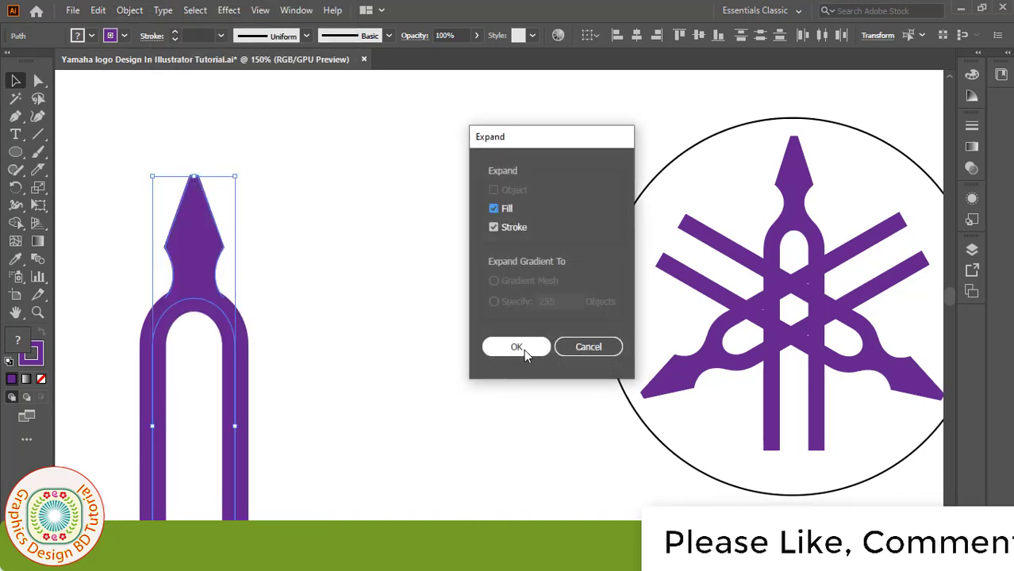
click(524, 351)
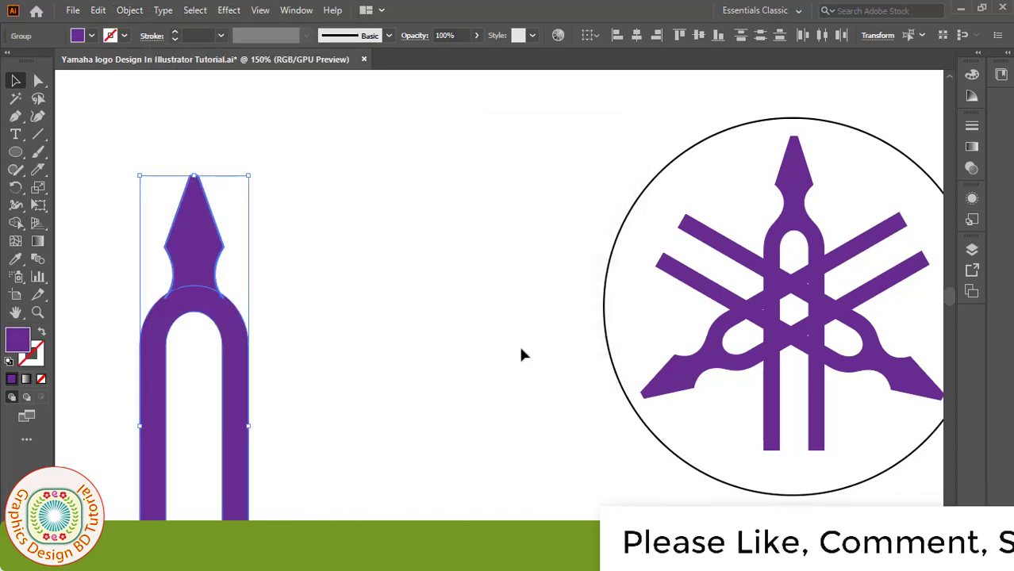
Step: Unite the nib and arch into one fork path with Pathfinder's Unite
click(296, 10)
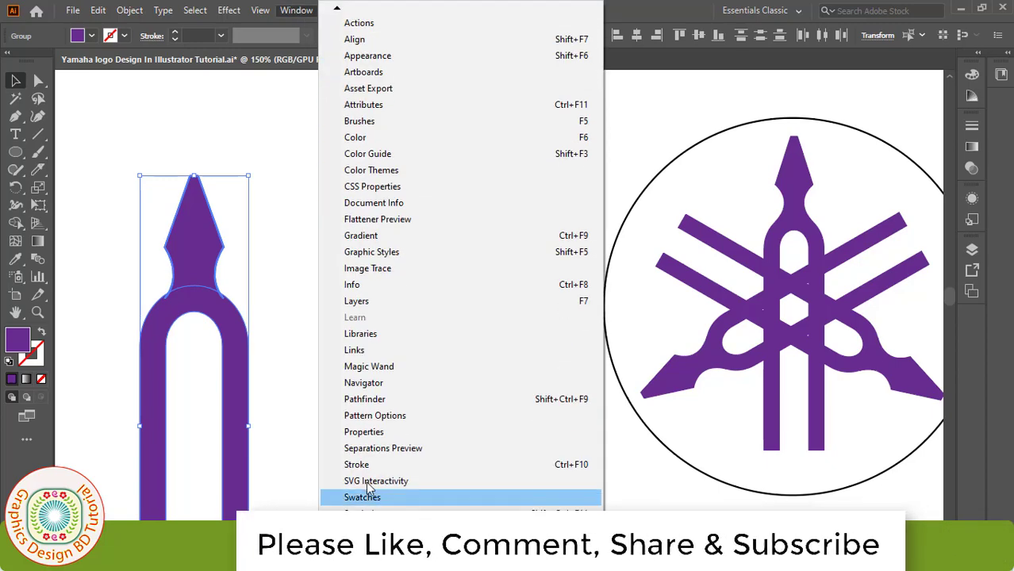
click(365, 333)
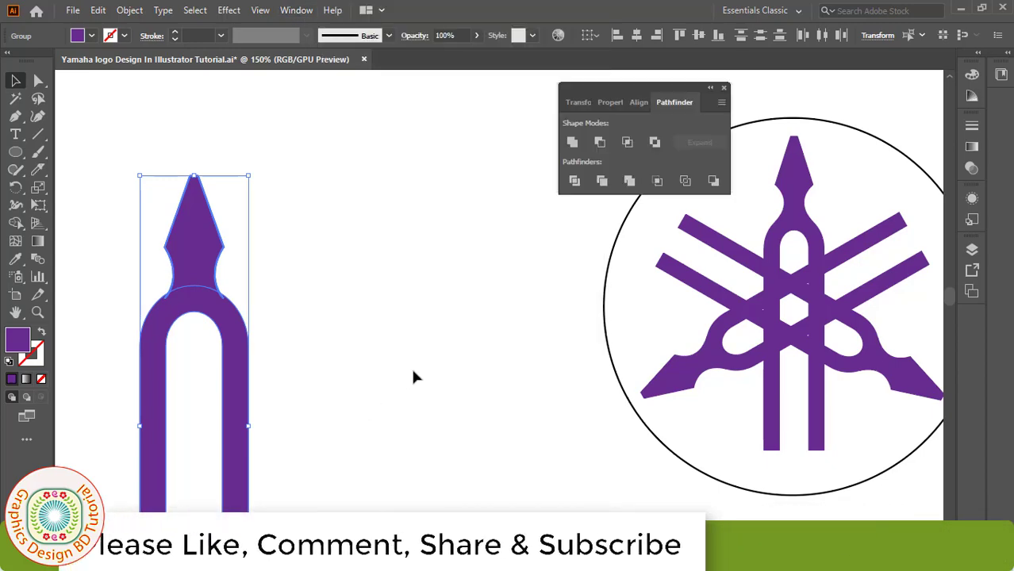
click(573, 142)
click(487, 248)
scroll(340, 313, down, 3)
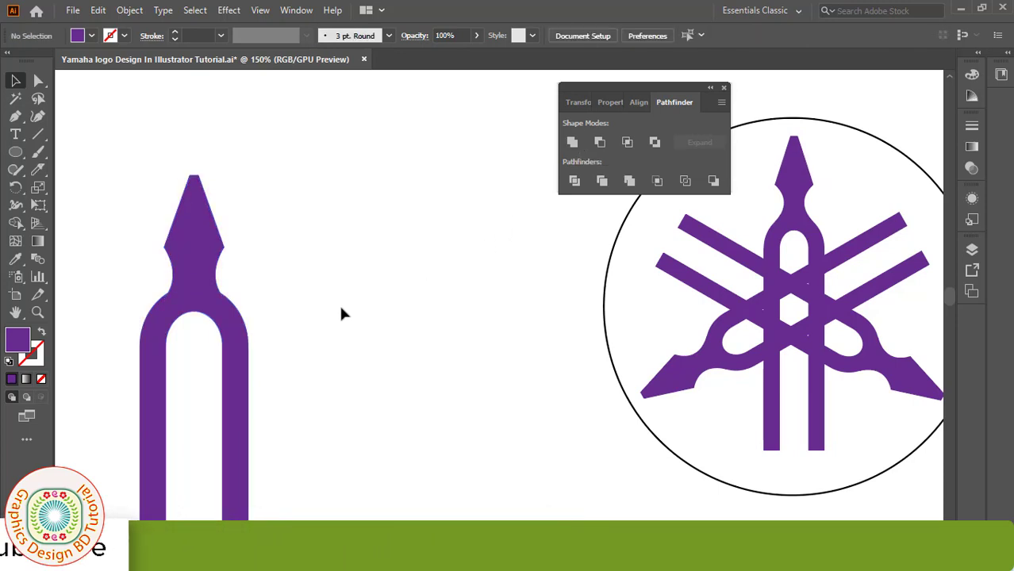
scroll(373, 301, up, 1)
Step: Drag handles with the Anchor Point tool to smooth both neck curves of the nib
click(254, 317)
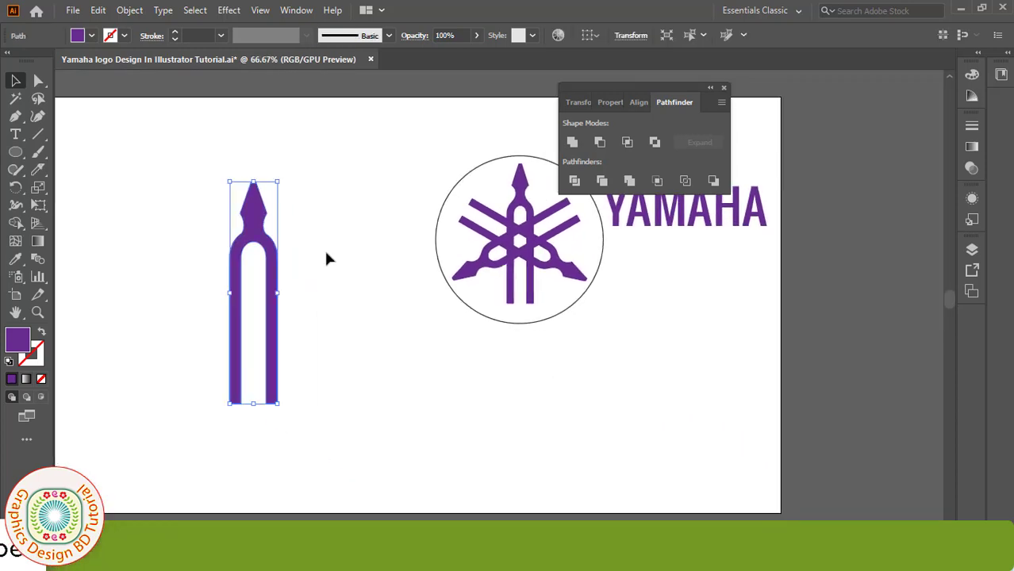
scroll(318, 265, up, 5)
right_click(15, 116)
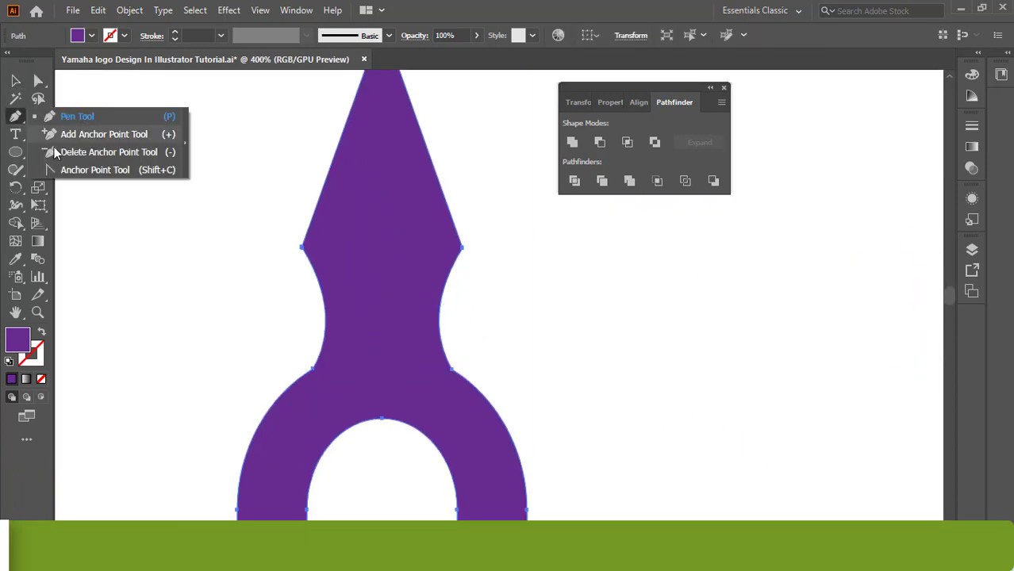
click(79, 168)
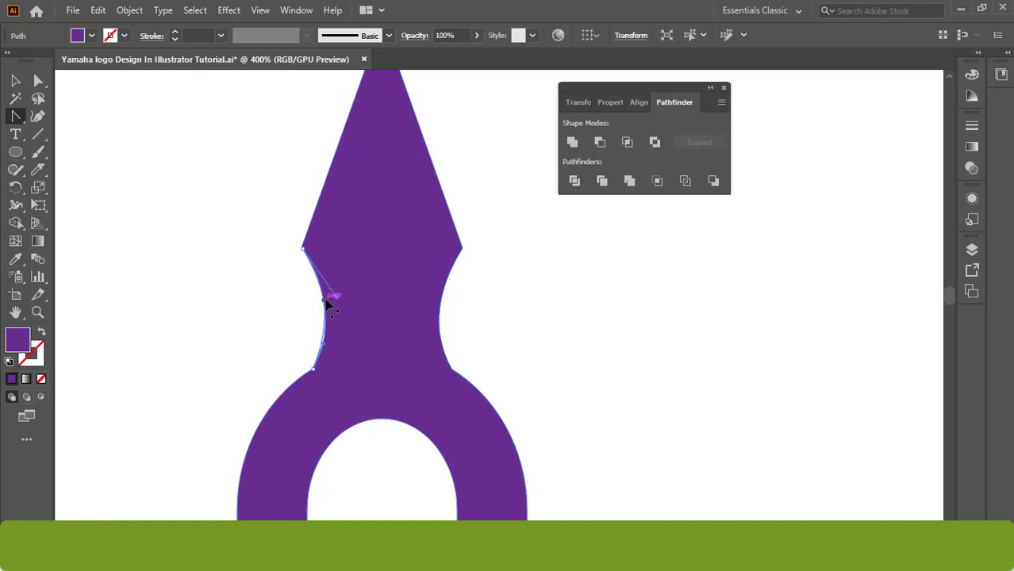
drag(332, 304, 332, 305)
drag(445, 311, 438, 316)
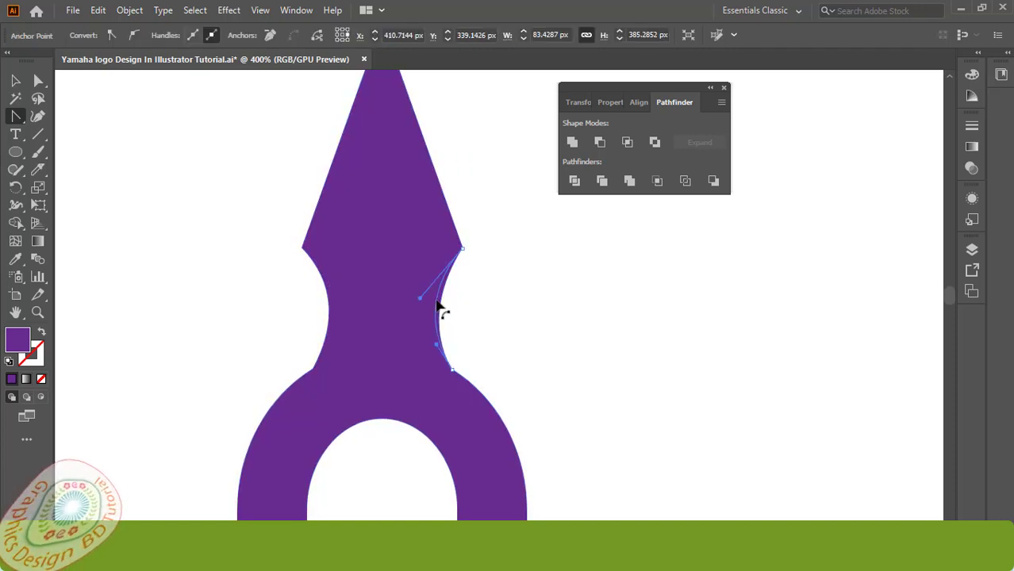
key(ctrl+0)
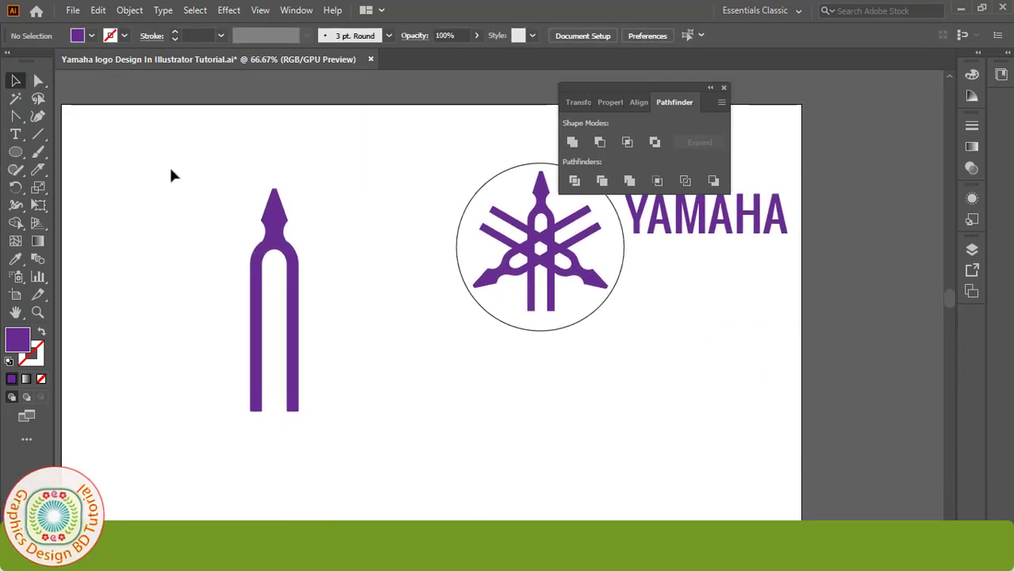
Step: Close the Pathfinder panel and shrink the fork shape slightly by its corner handle
key(v)
ctrl+alt+click(373, 294)
ctrl+click(484, 268)
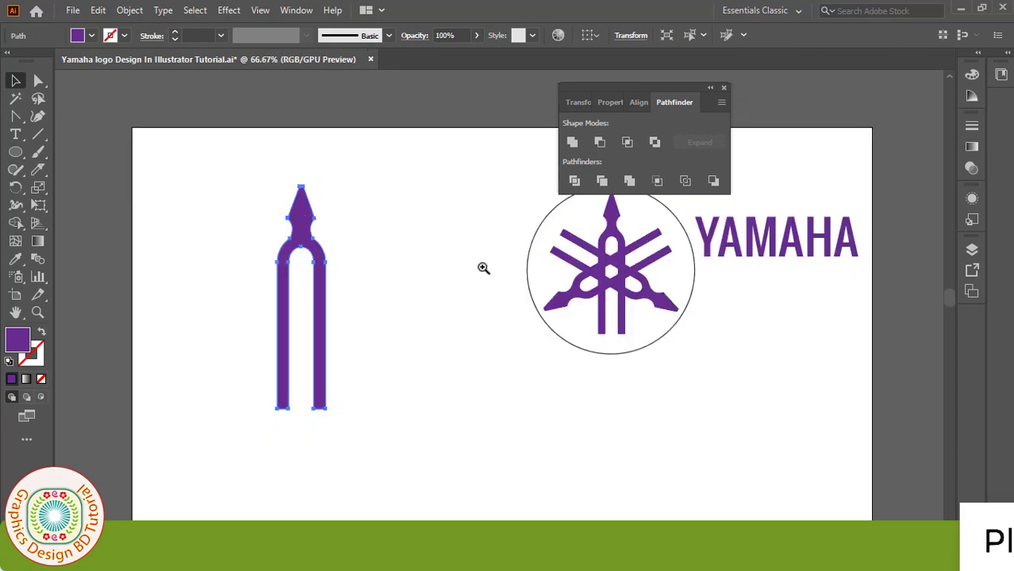
click(723, 88)
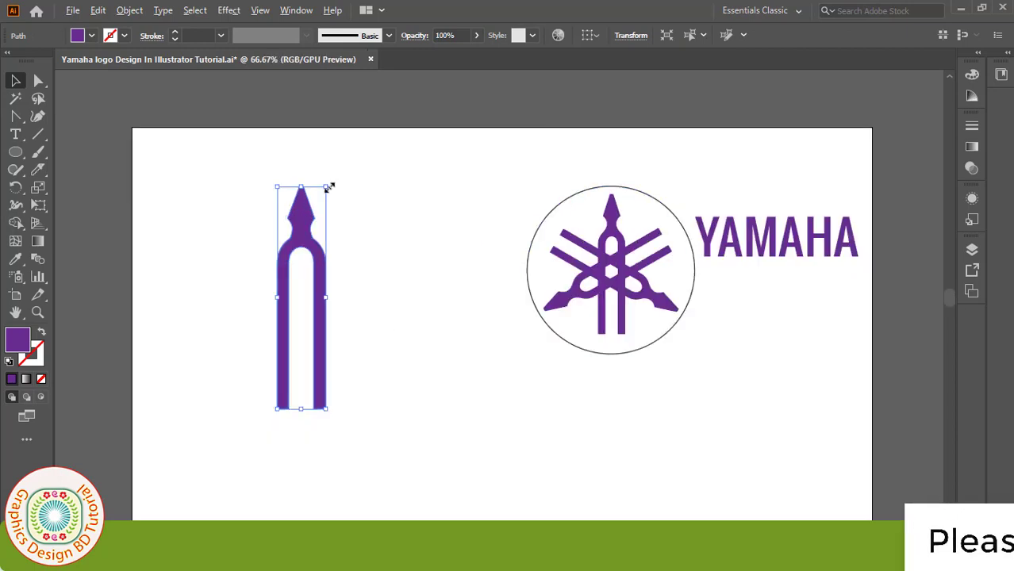
drag(329, 187, 320, 208)
Step: Marquee-select the circled reference logo and delete it
key(ctrl+1)
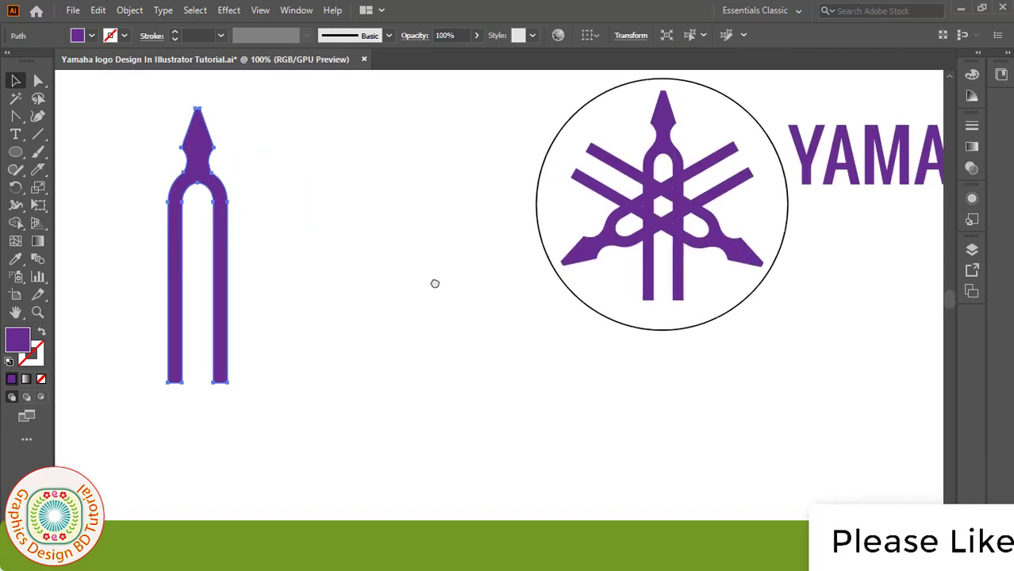
drag(435, 283, 595, 333)
drag(675, 125, 823, 390)
key(Delete)
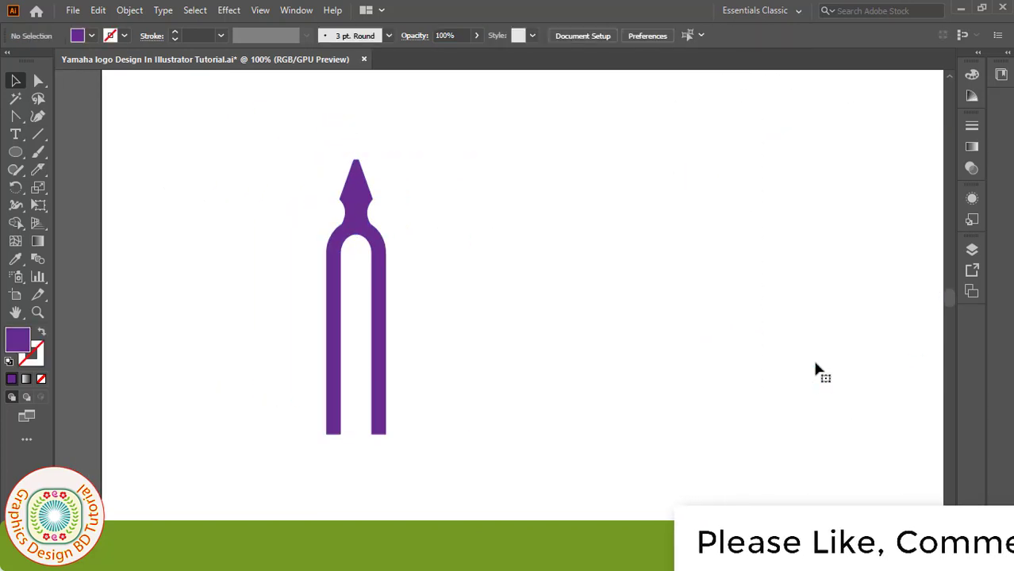
key(ctrl+a)
click(229, 9)
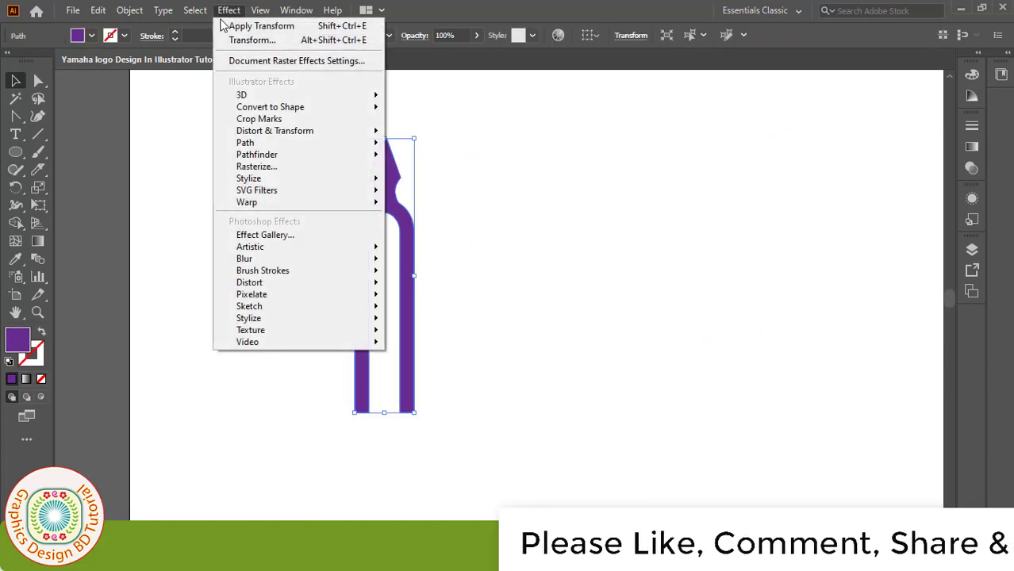
mouse_move(274, 131)
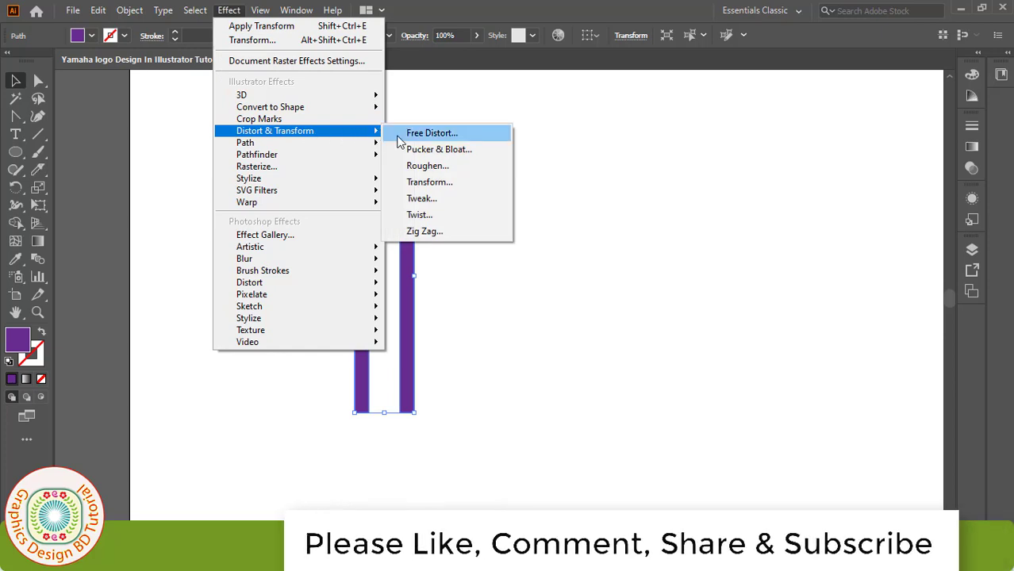
Step: Apply a Transform effect with 2 copies, -20/30 px move and 120° rotation, then expand it
click(441, 186)
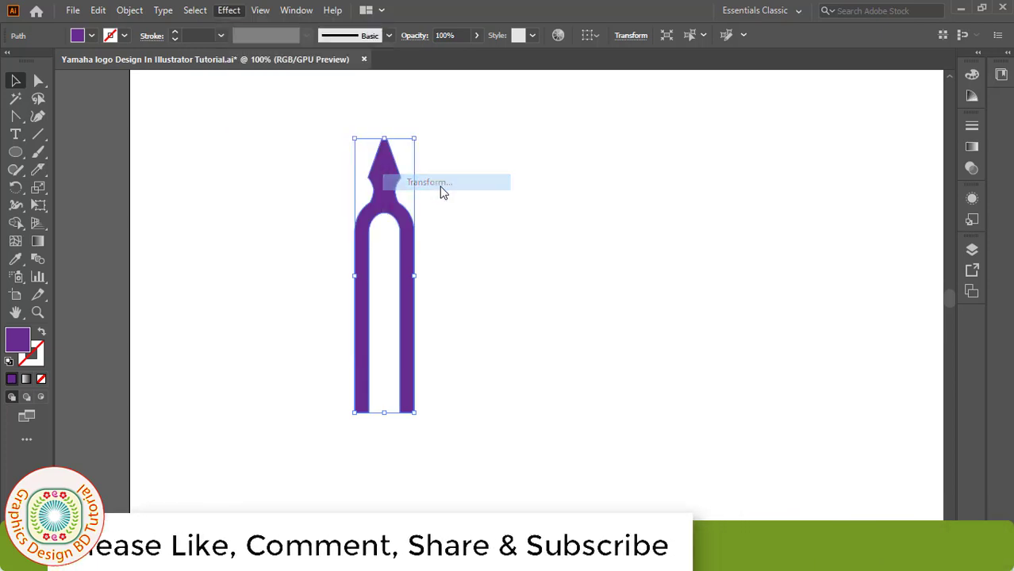
click(811, 418)
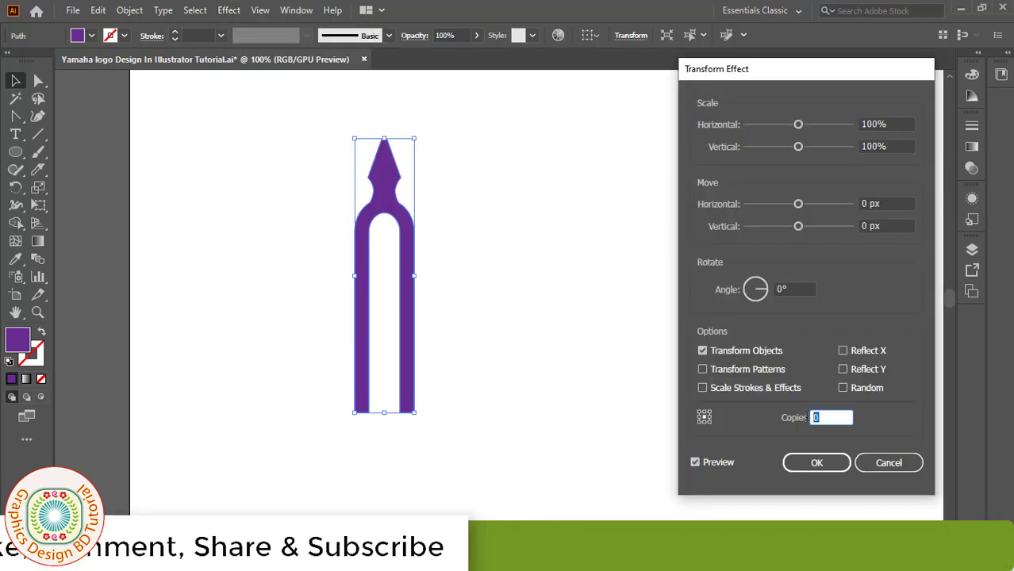
text(2)
click(858, 204)
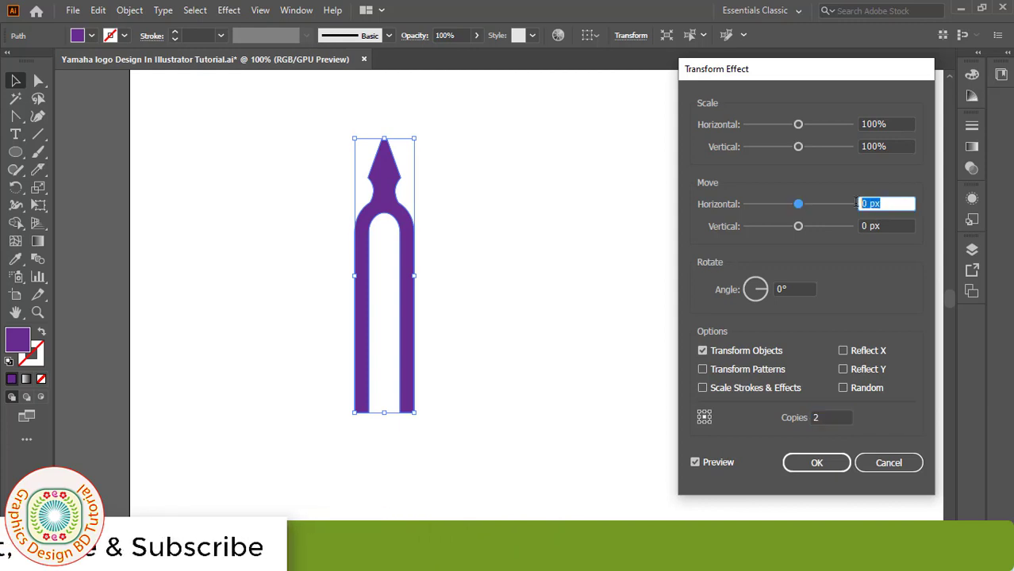
text(-20)
key(Tab)
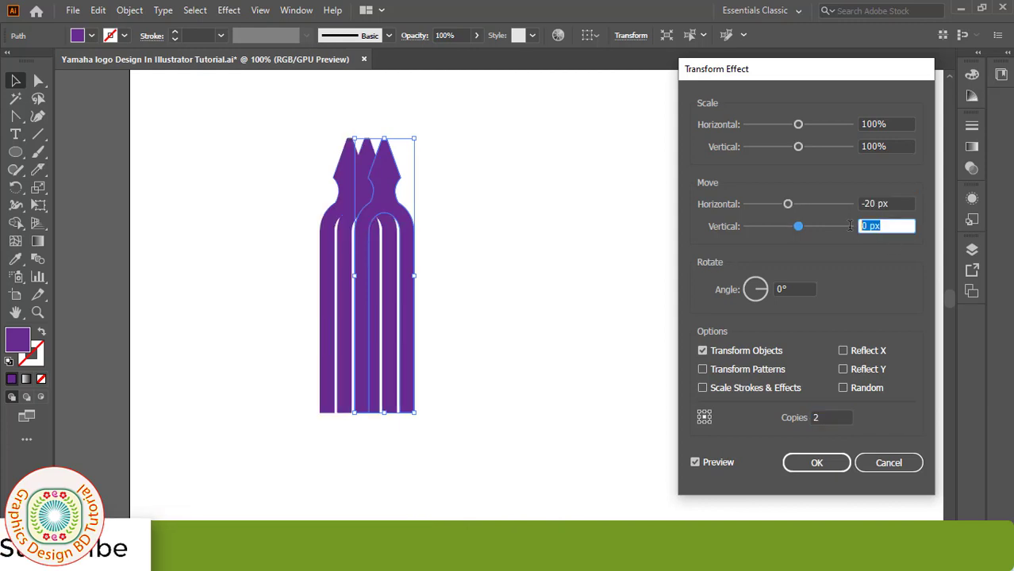
text(30)
key(Tab)
text(360/3)
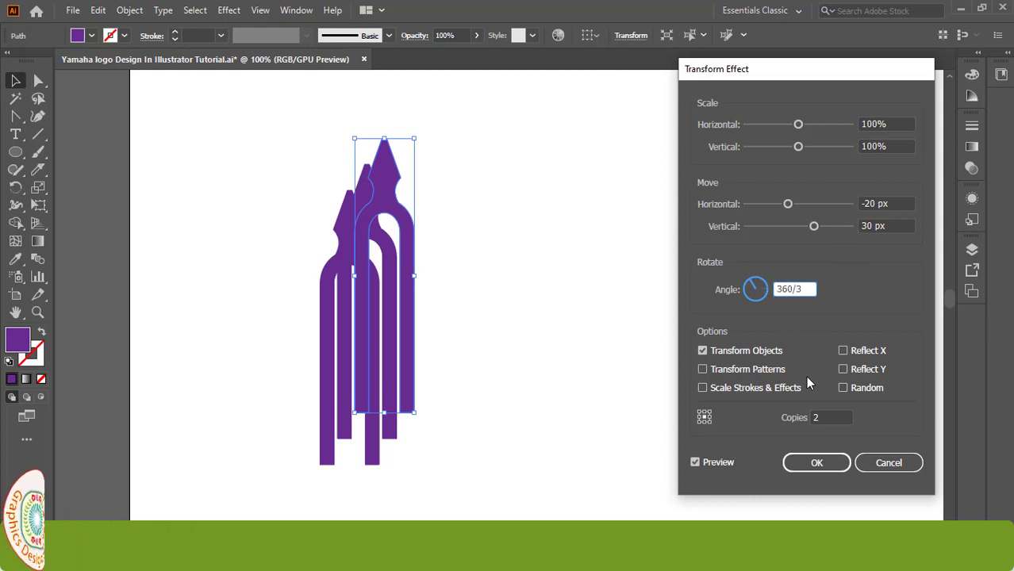
key(Tab)
click(837, 462)
click(130, 10)
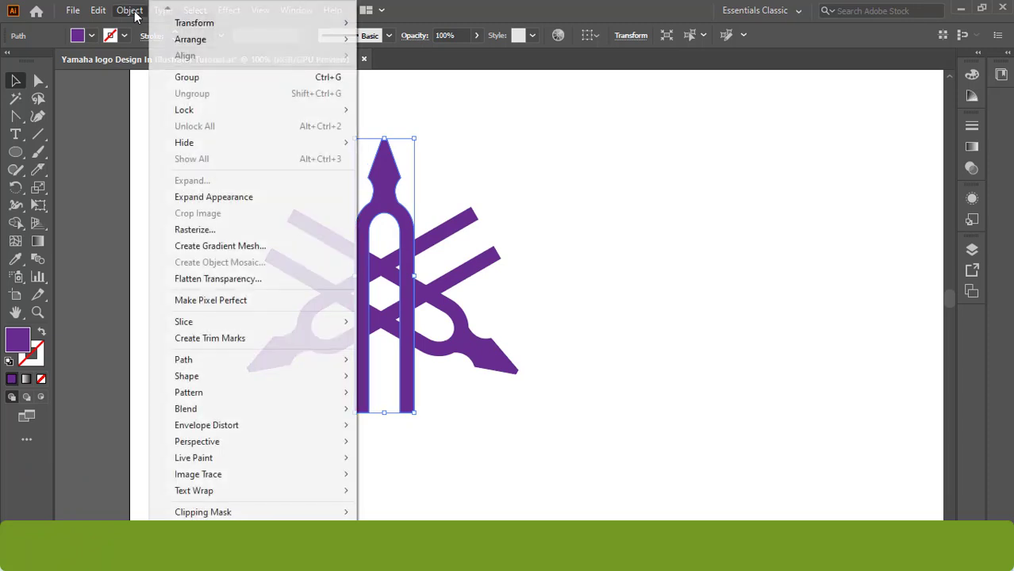
click(212, 200)
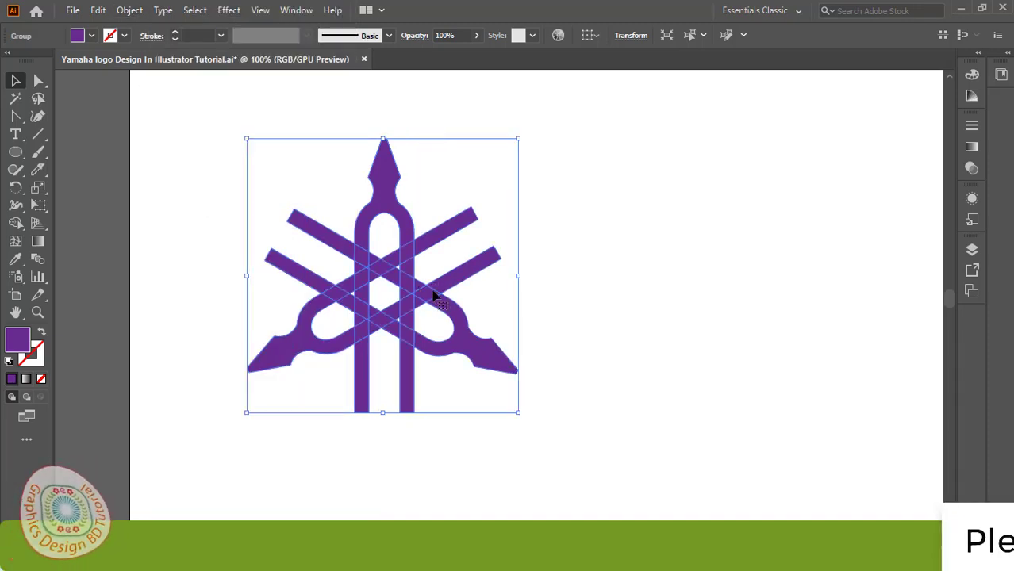
Step: Shrink the expanded three-fork emblem group to a smaller size
click(573, 298)
click(493, 357)
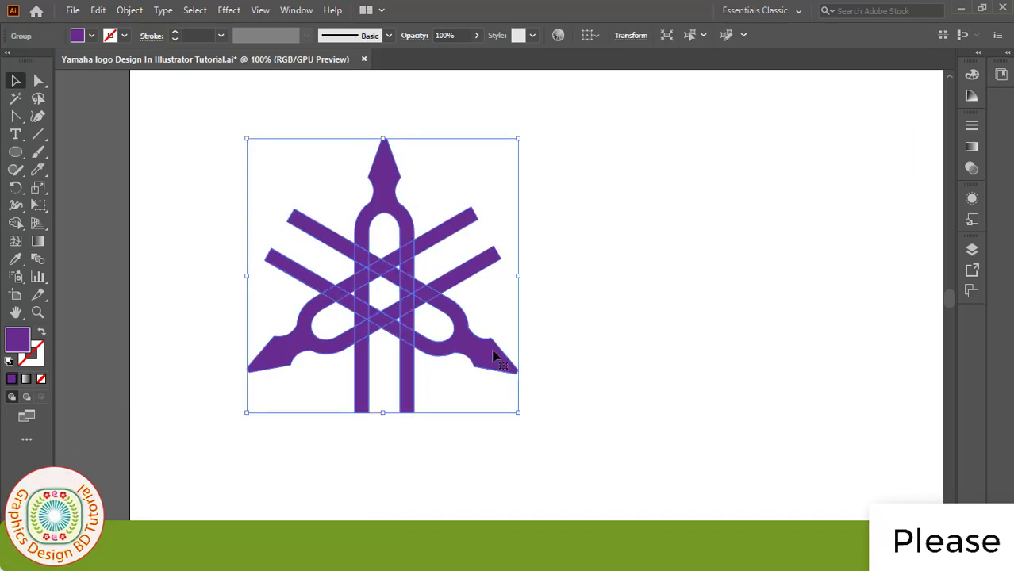
drag(518, 140, 477, 181)
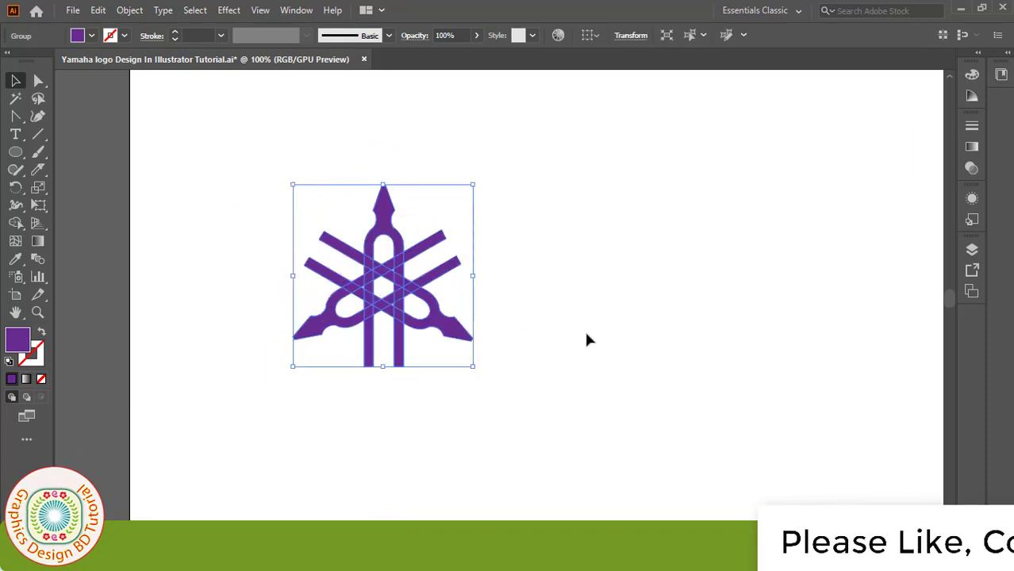
key(ctrl+minus)
click(588, 339)
key(ctrl+plus)
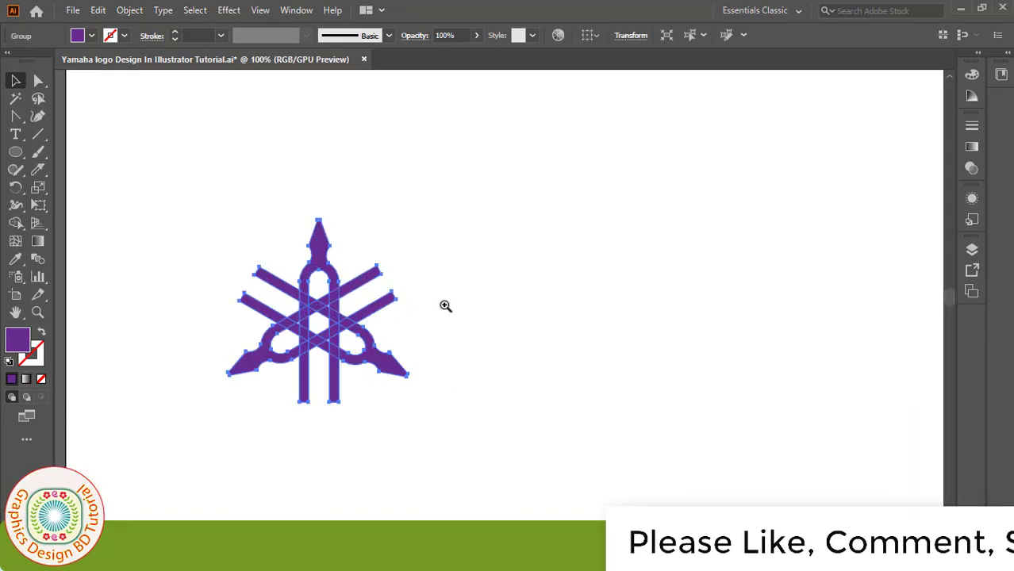
key(ctrl+plus)
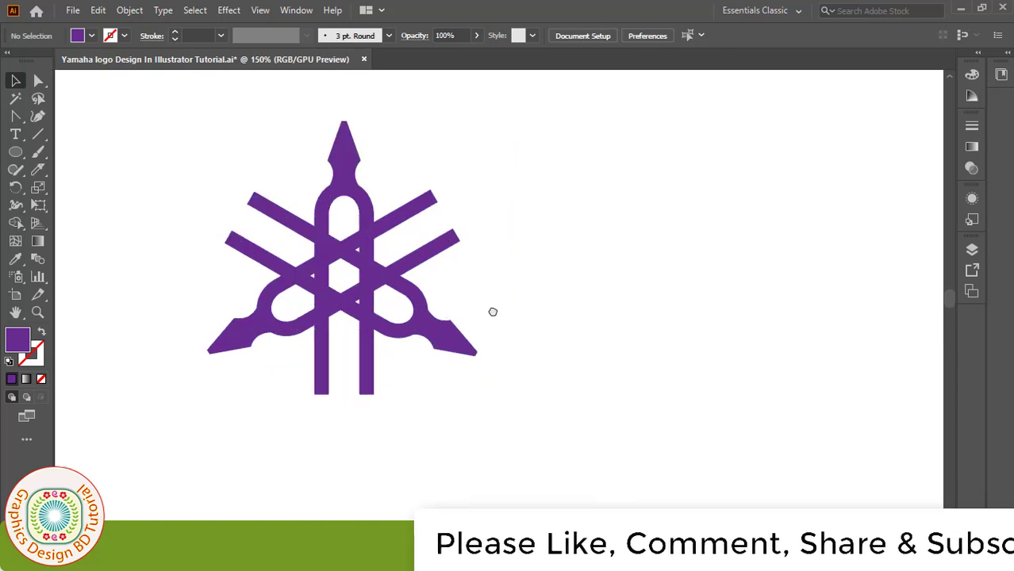
Step: Draw a large circle over the emblem with a white fill and 1 pt outline
drag(15, 152, 54, 188)
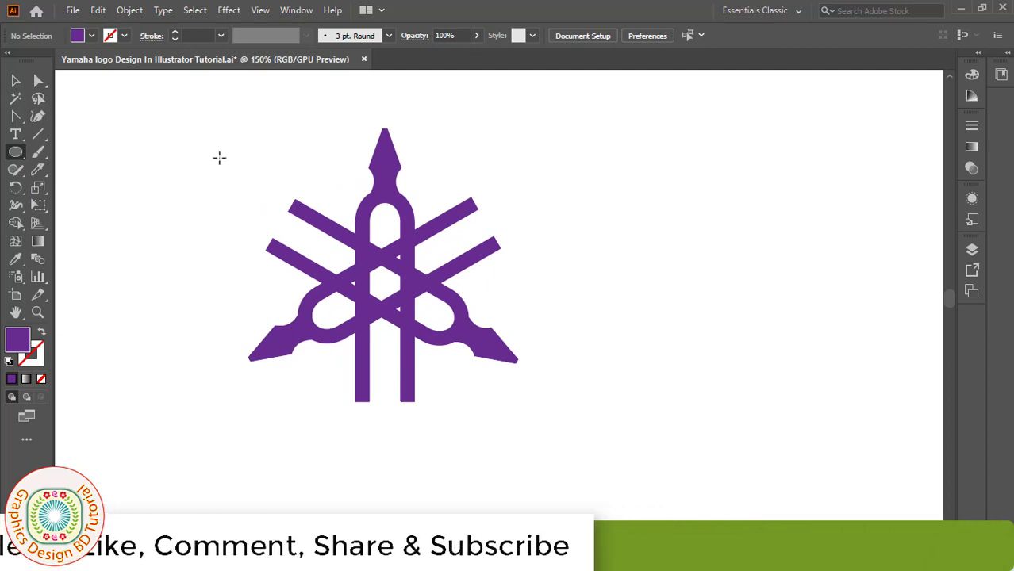
drag(191, 128, 471, 408)
key(v)
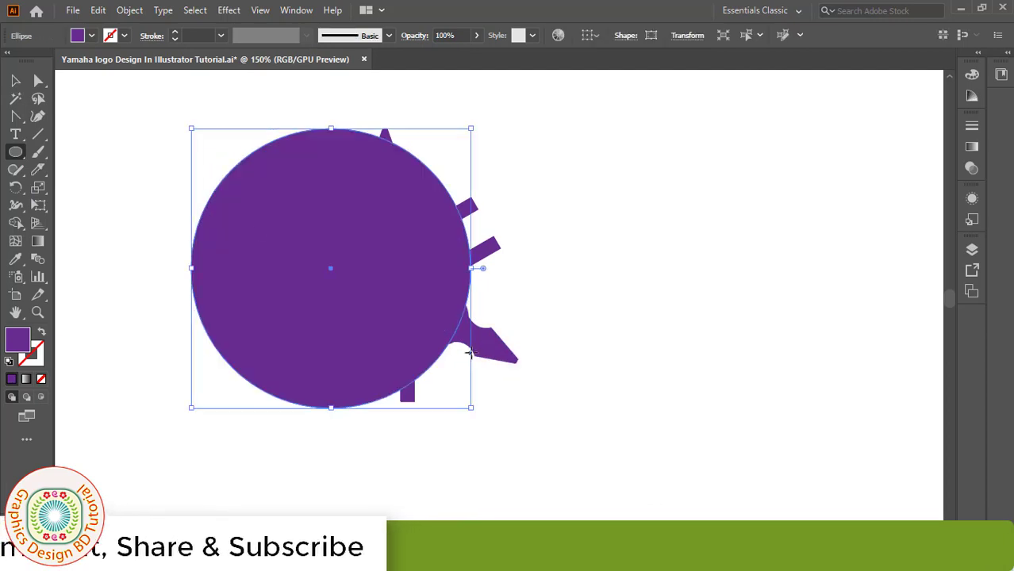
click(90, 37)
click(31, 62)
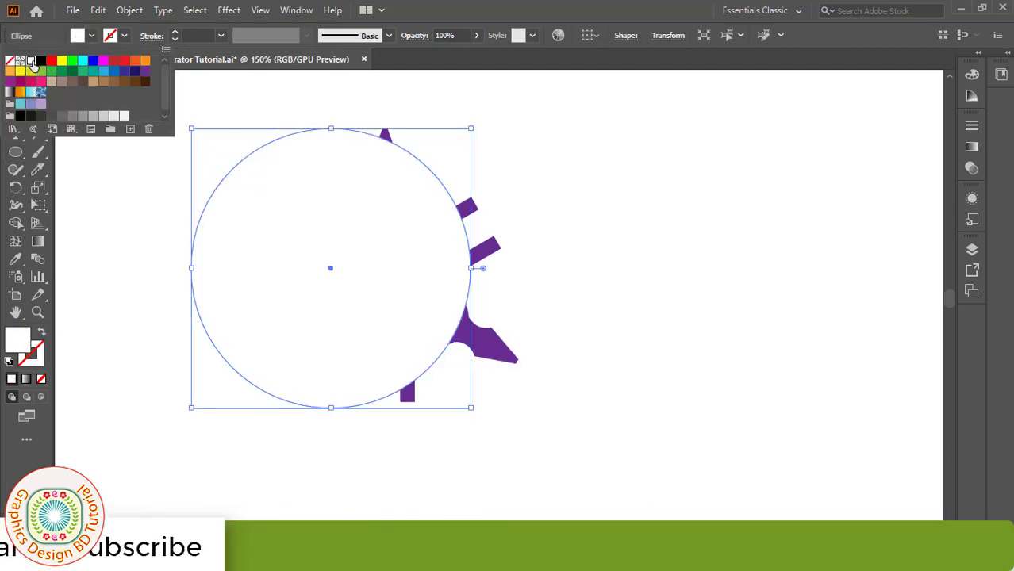
click(279, 161)
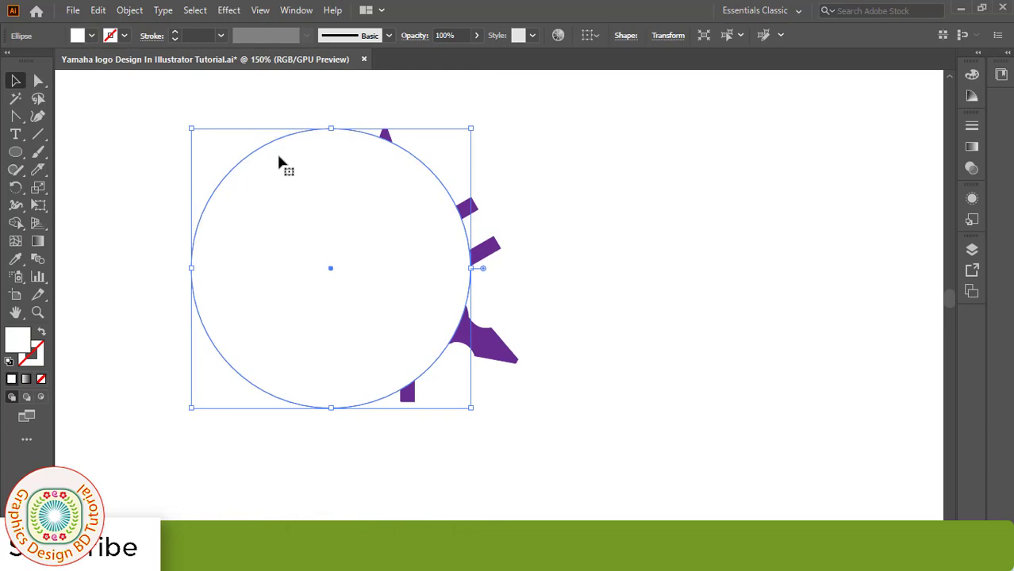
click(222, 36)
click(240, 101)
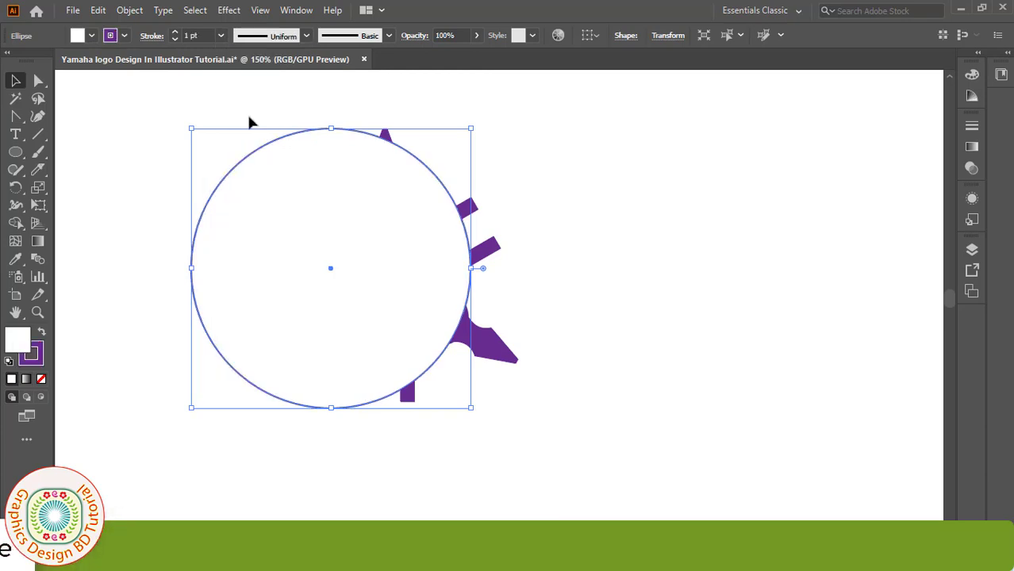
click(270, 112)
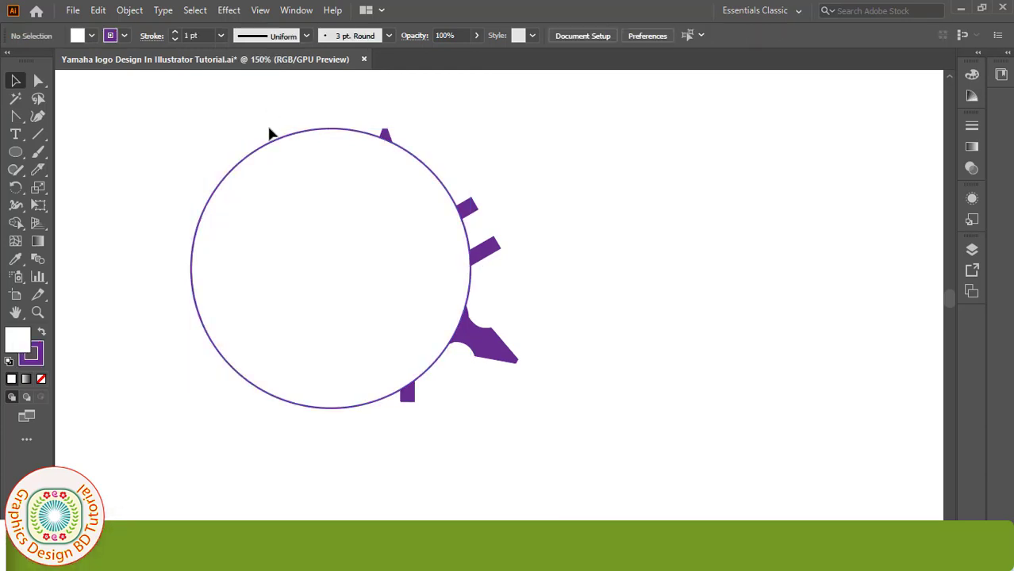
Step: Send the circle behind the emblem and centre both horizontally and vertically
right_click(272, 143)
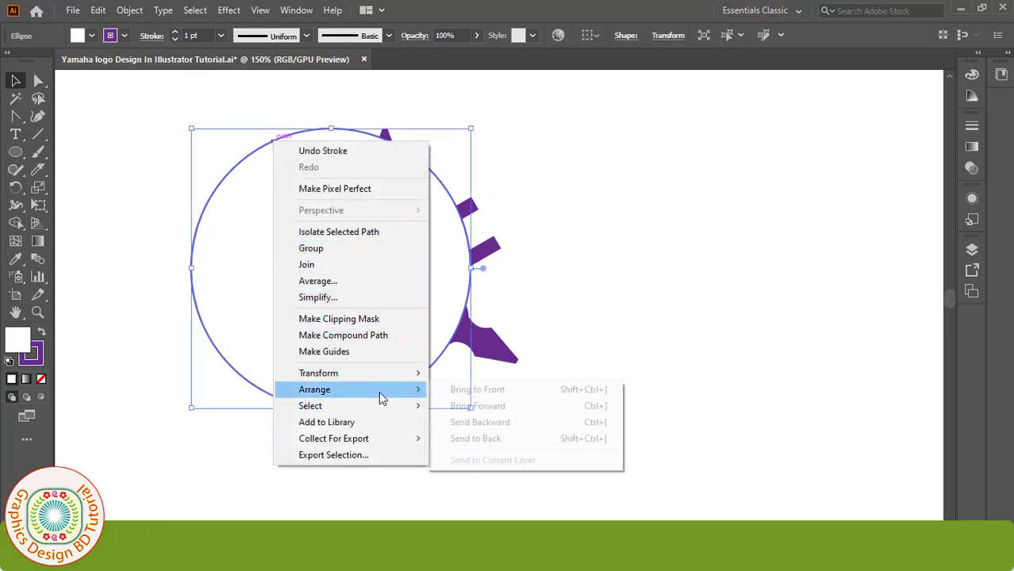
click(476, 438)
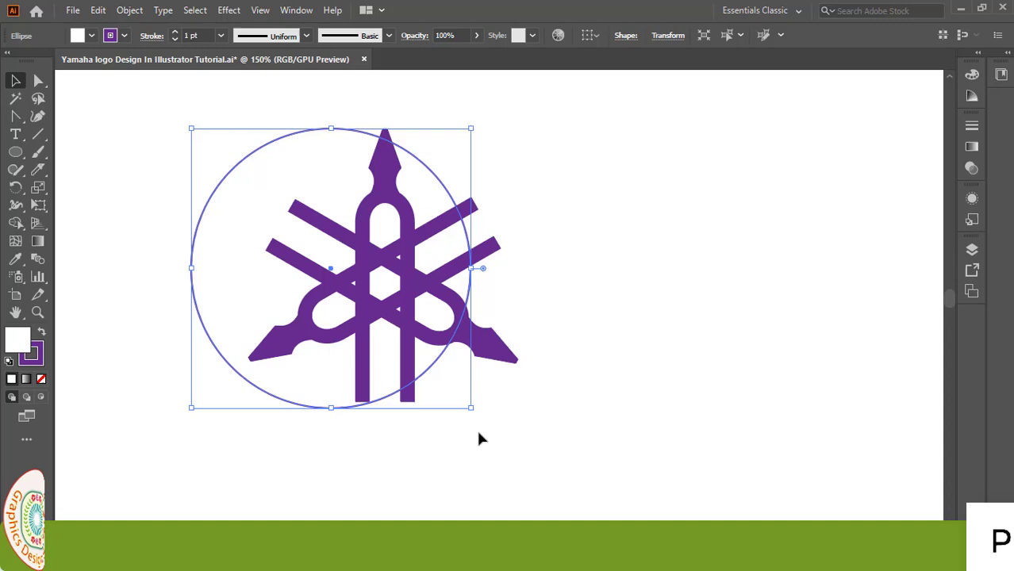
click(599, 387)
drag(575, 402, 576, 404)
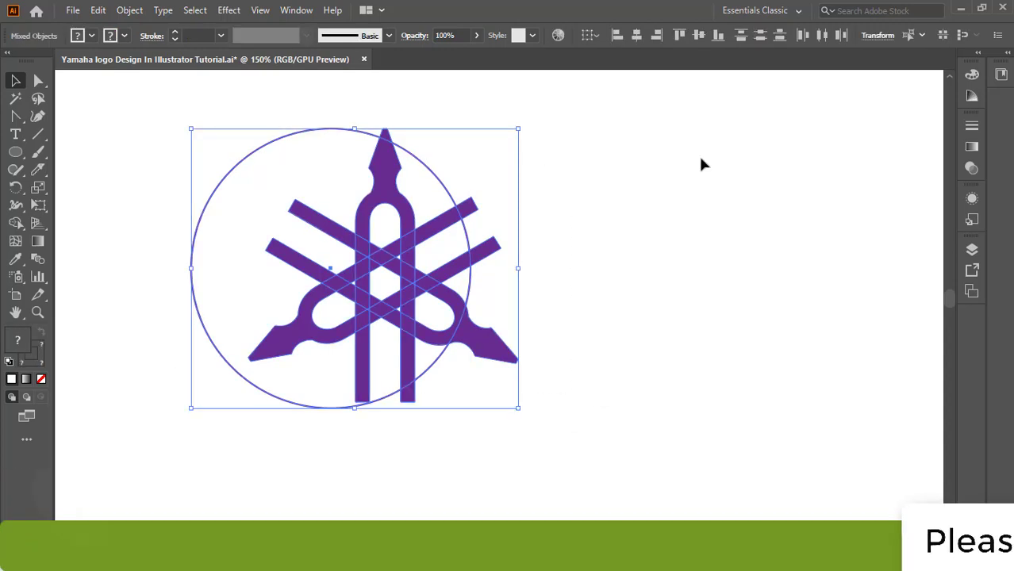
click(635, 36)
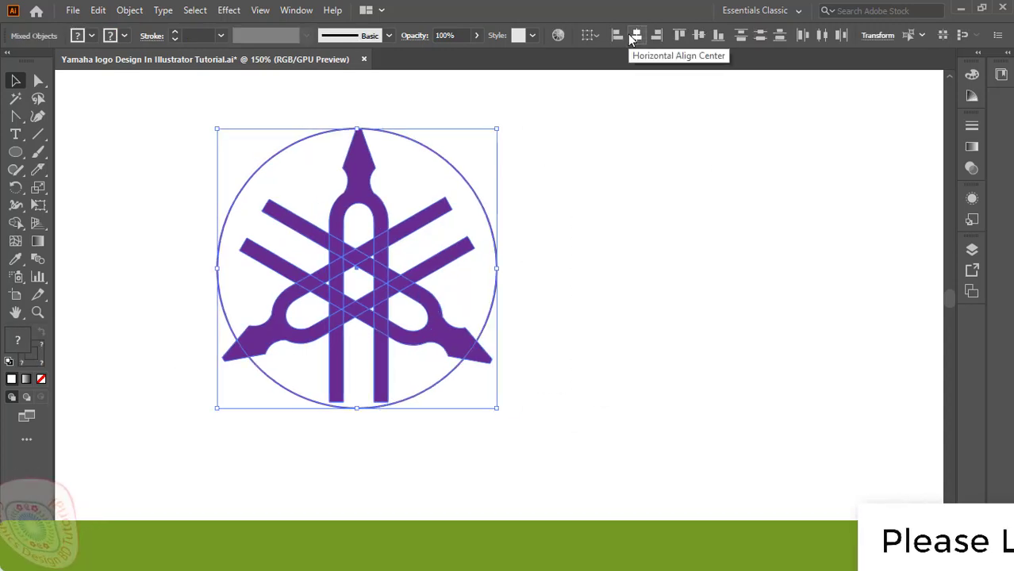
click(699, 36)
Step: Enlarge the circle to surround the emblem and nudge it down slightly
click(627, 248)
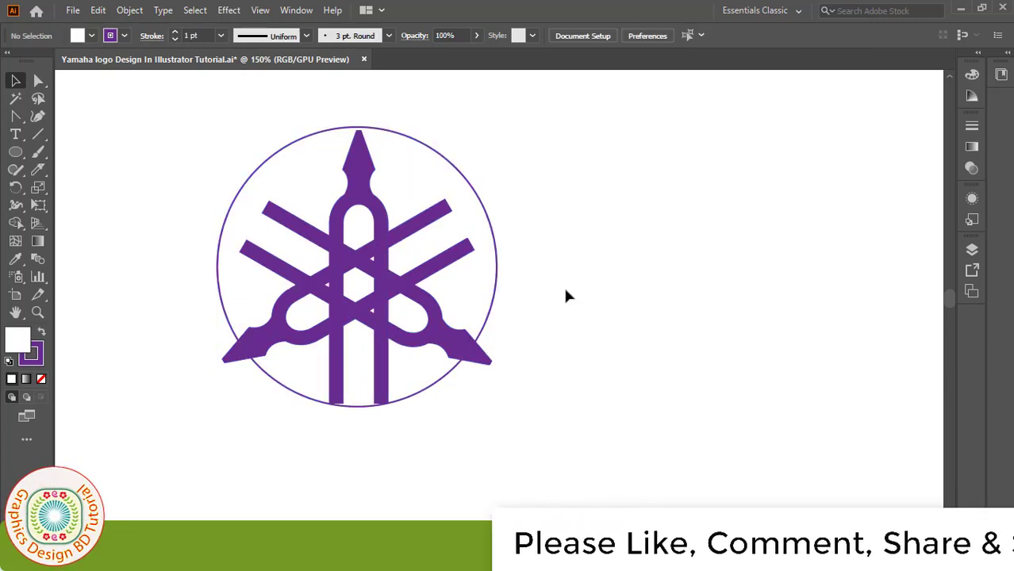
click(497, 306)
drag(498, 407, 519, 429)
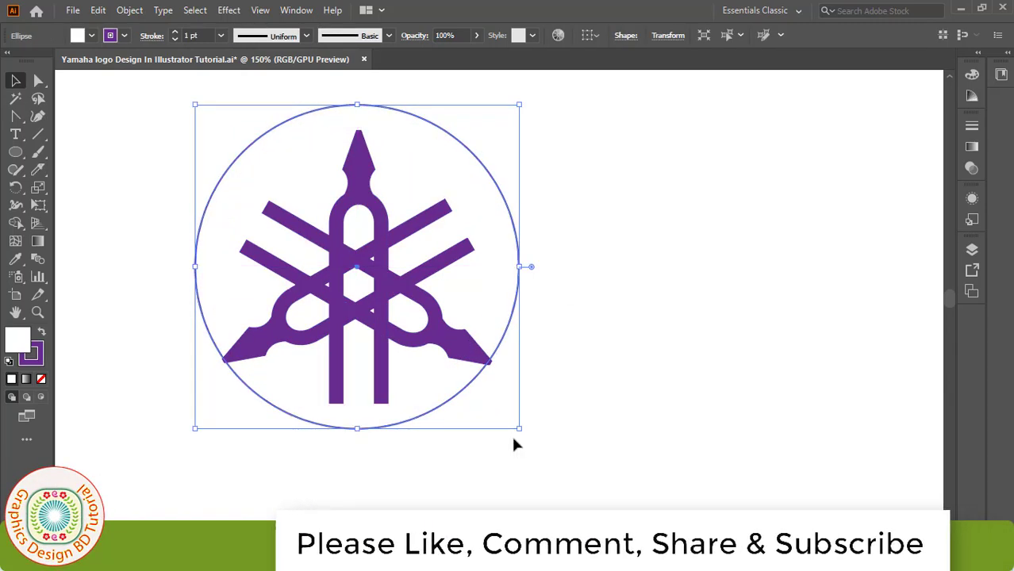
drag(457, 396, 459, 408)
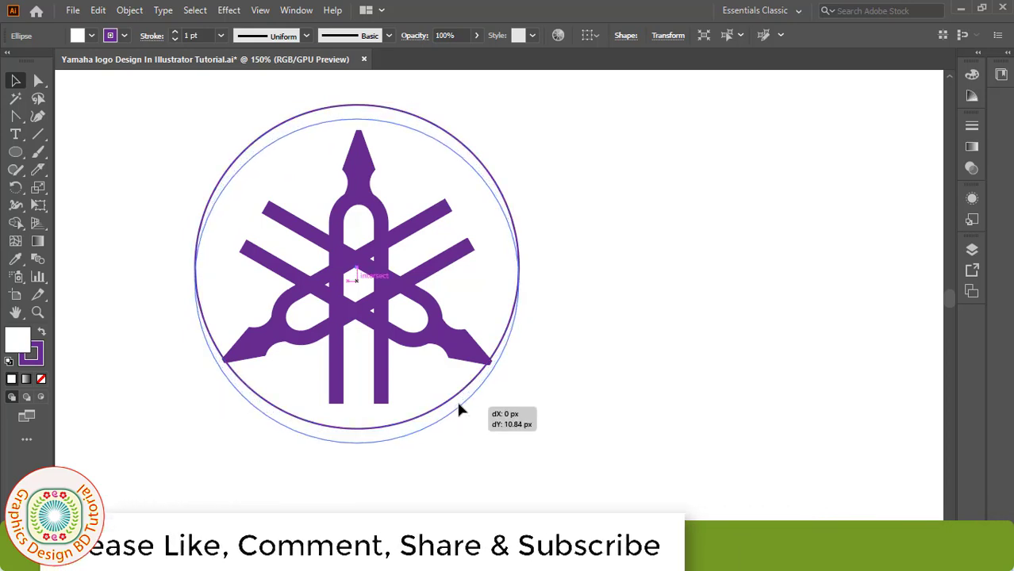
click(616, 389)
key(ctrl+minus)
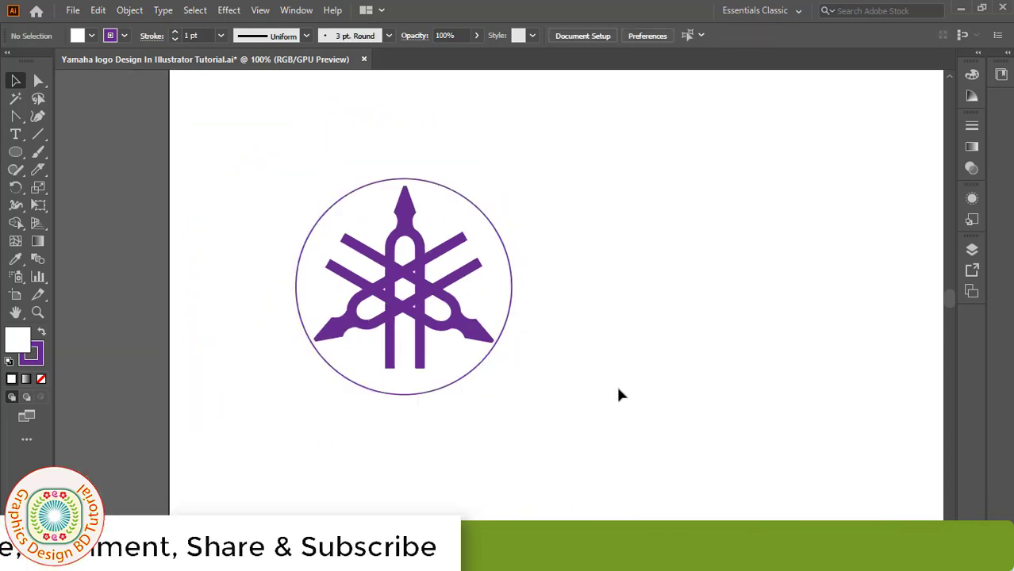
drag(617, 388, 488, 361)
click(16, 135)
Step: Type the YAMAHA wordmark beside the circle and set it to 78 pt
click(428, 230)
text(YA)
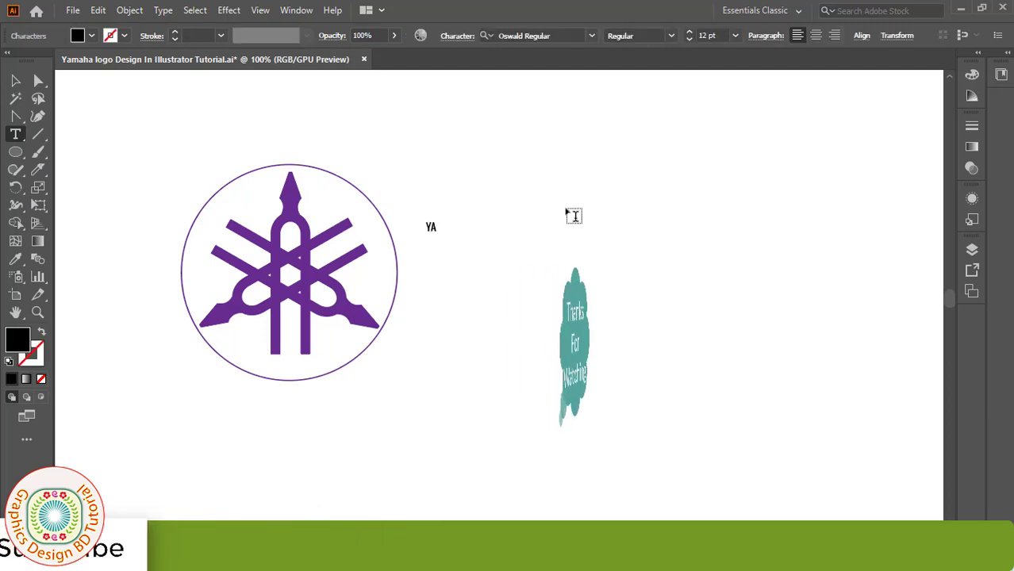
text(MAHA)
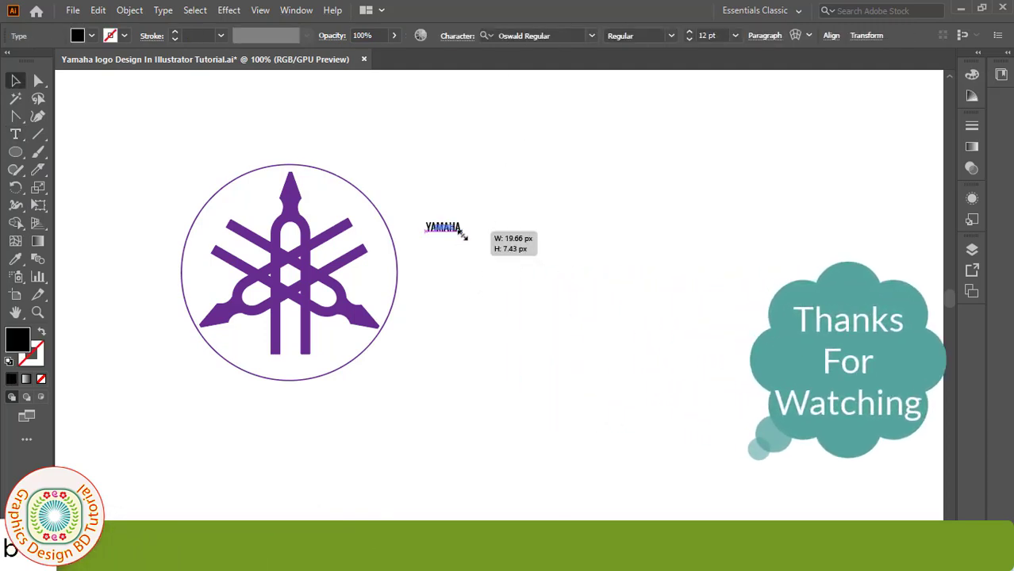
drag(515, 284, 568, 315)
drag(445, 234, 521, 250)
click(689, 40)
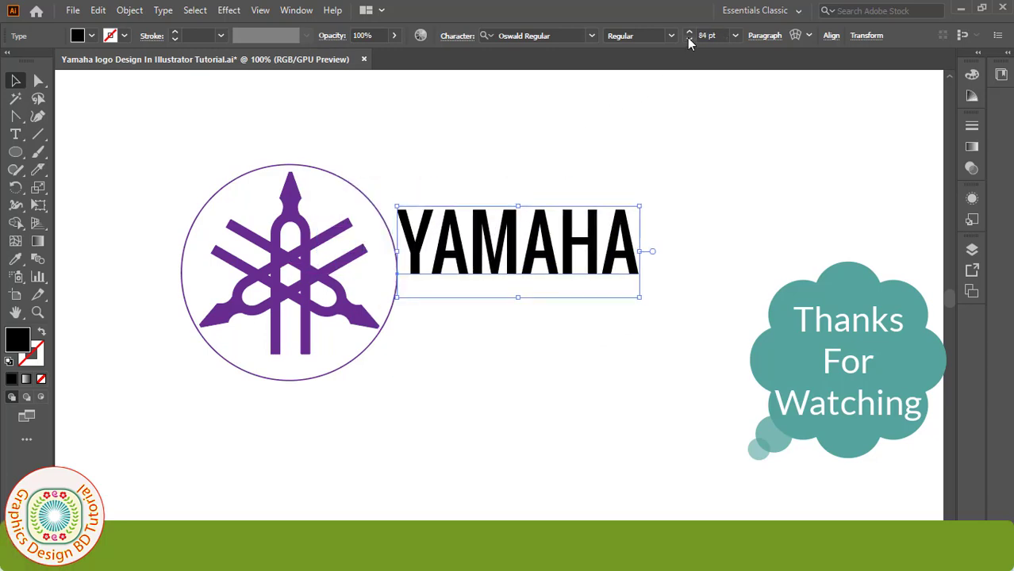
click(689, 39)
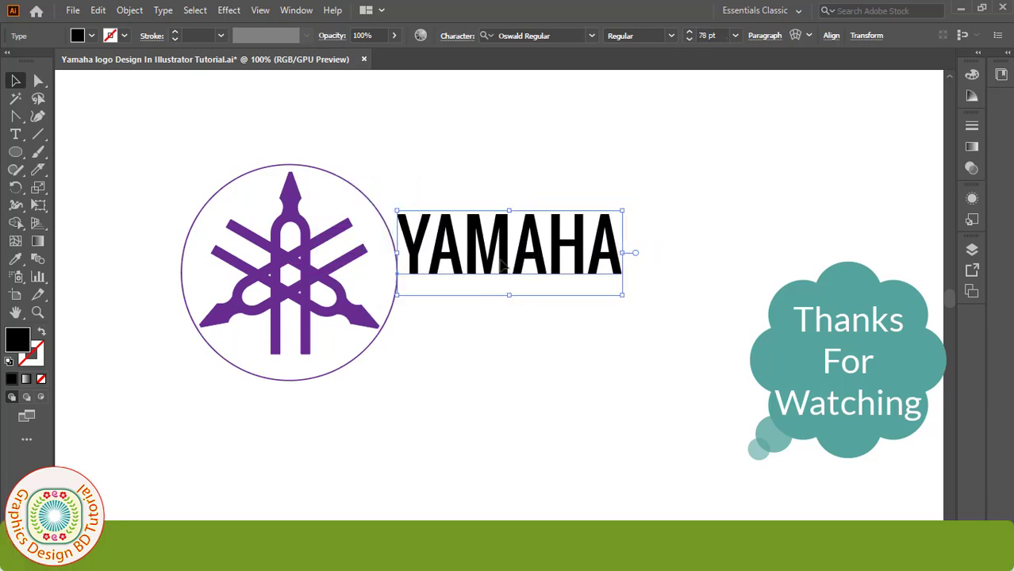
drag(501, 265, 502, 260)
Step: Colour the YAMAHA text with the emblem's purple and lower it slightly
click(501, 327)
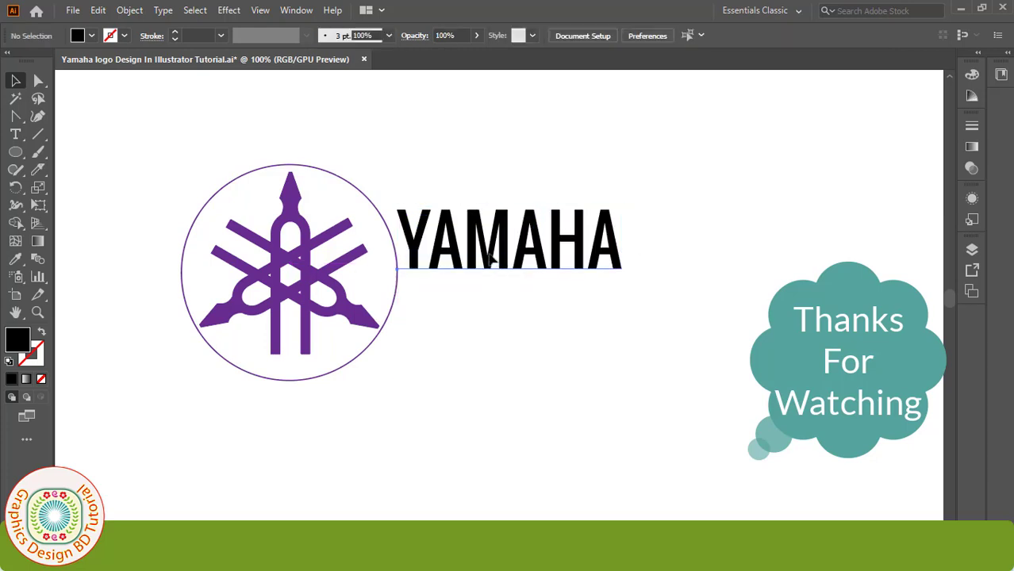
click(481, 262)
click(266, 248)
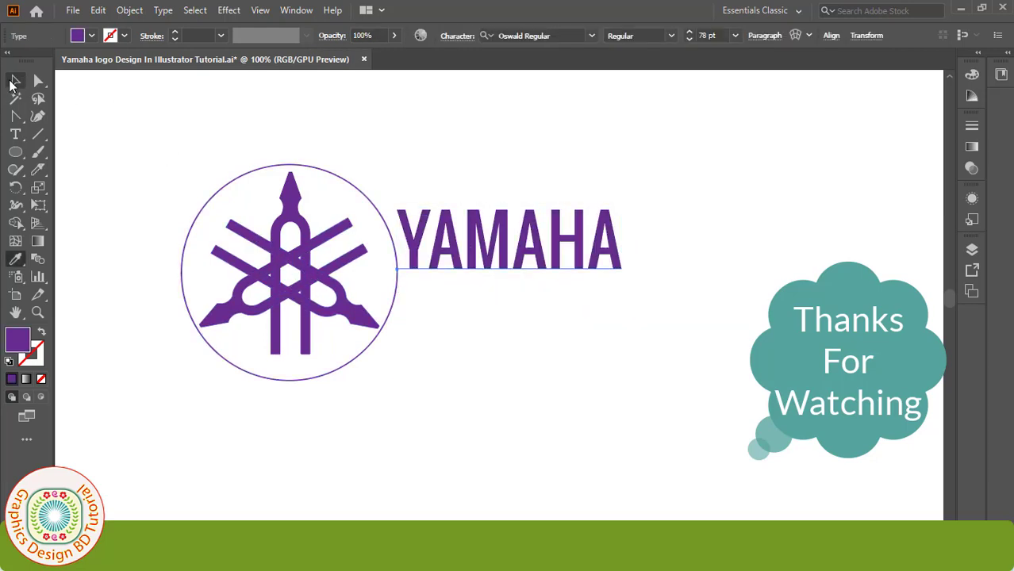
click(14, 82)
click(599, 364)
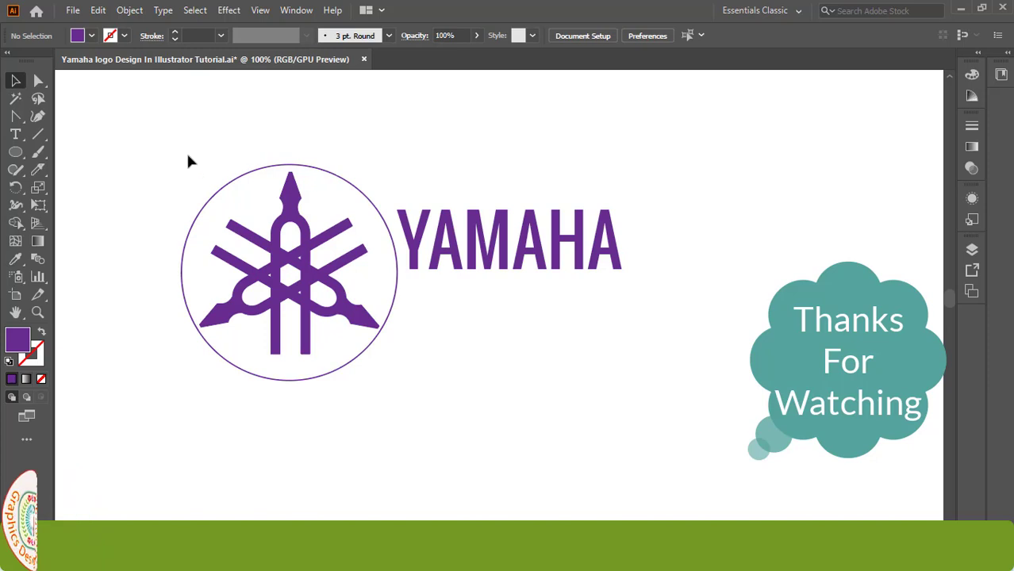
click(458, 256)
drag(517, 215, 516, 220)
click(514, 382)
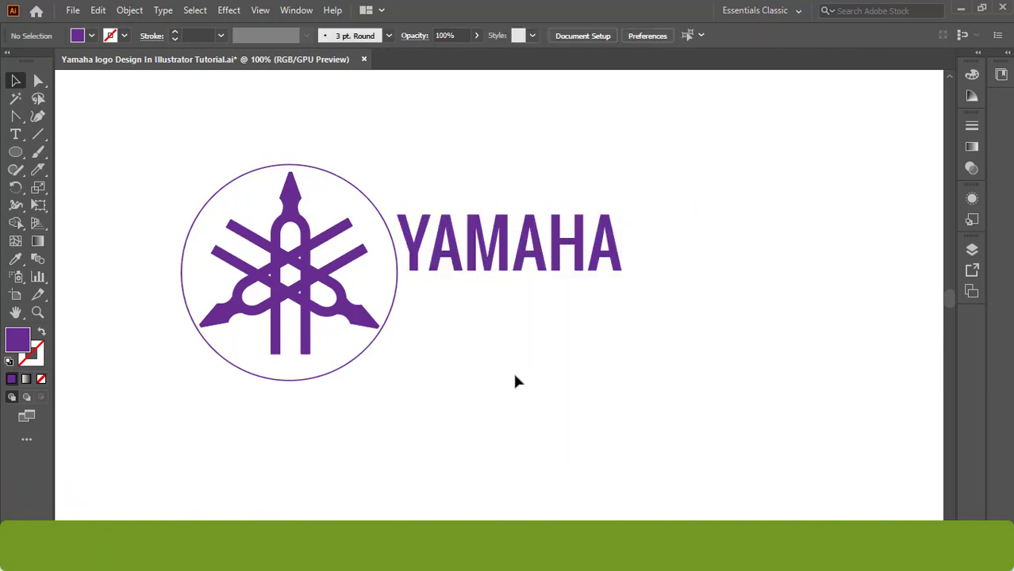
Step: Select all the artwork and group emblem and wordmark into one logo
key(ctrl+a)
right_click(400, 269)
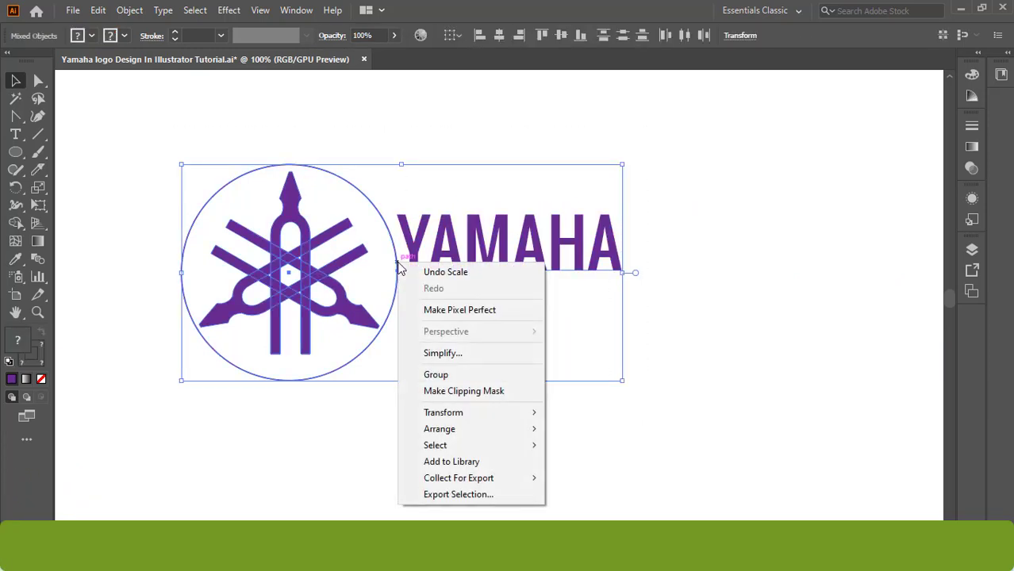
click(432, 381)
click(419, 424)
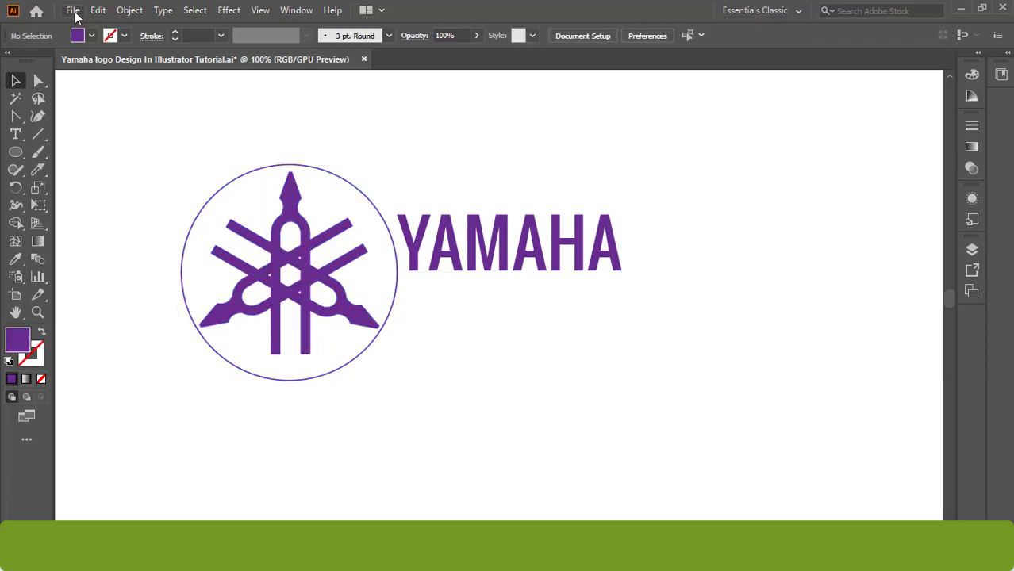